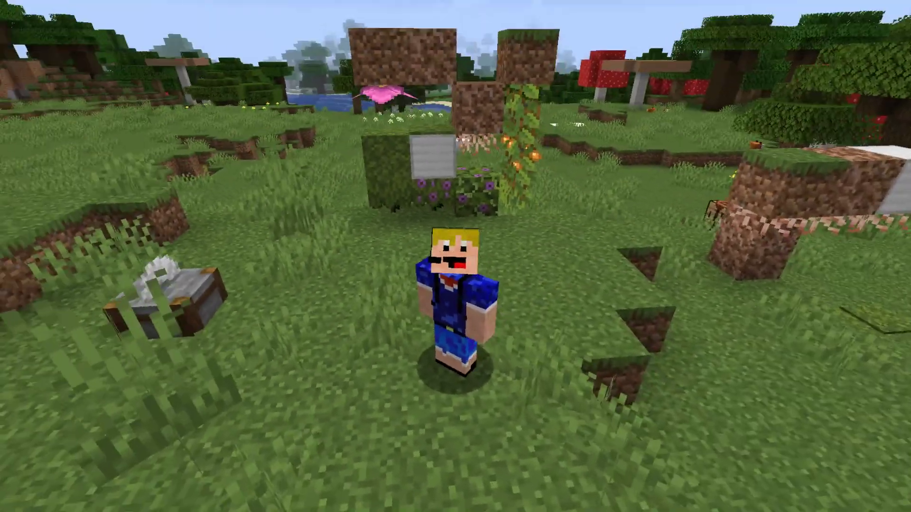
Step: Save and quit the current world and open the singleplayer world list
key("Escape")
left_click(457, 308)
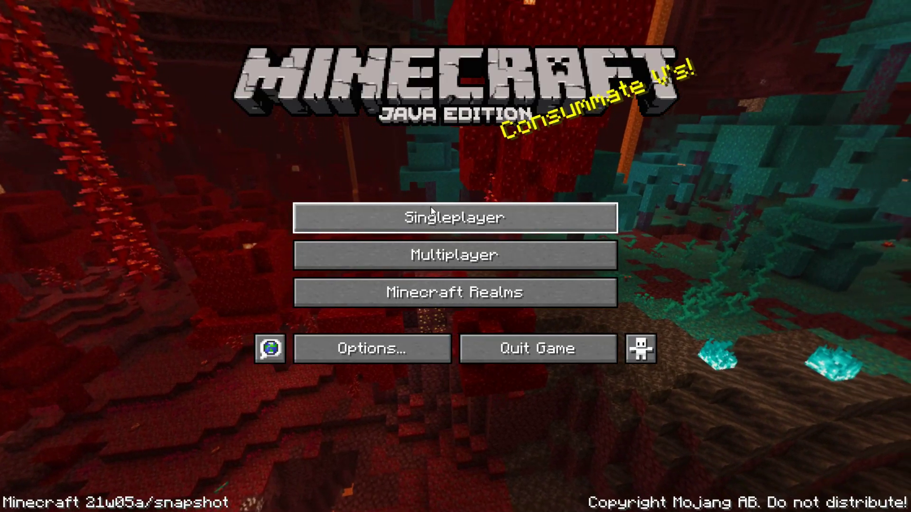
left_click(408, 232)
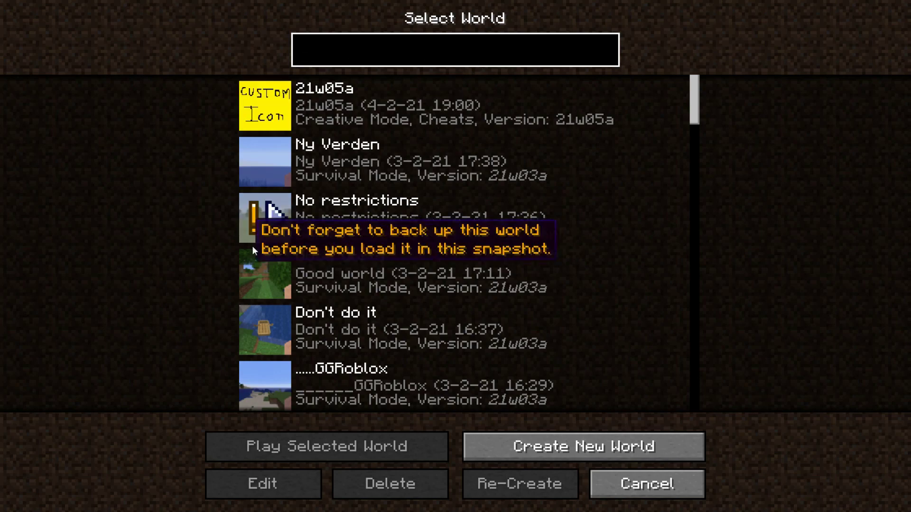
Step: Reset the icon of the world 21w05a in its edit settings and save the change
scroll(286, 324, "down", 10)
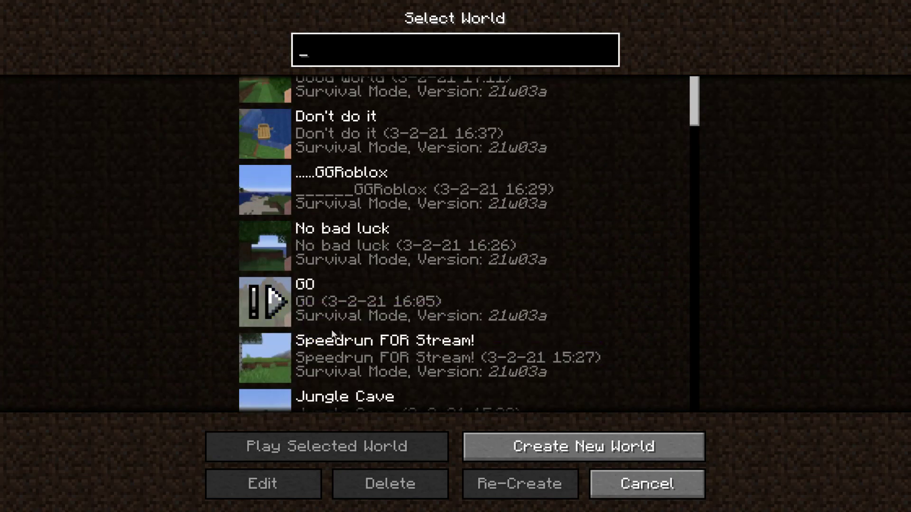
scroll(309, 295, "down", 9)
scroll(326, 295, "up", 1)
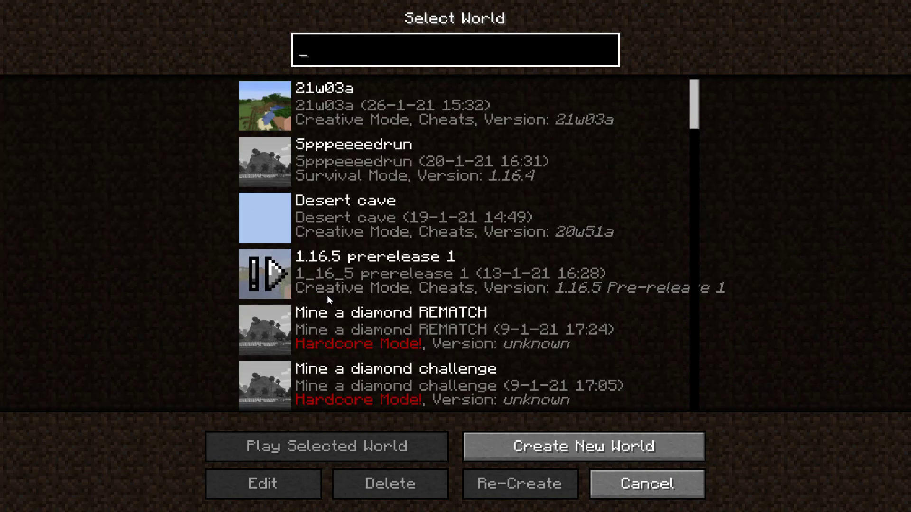
scroll(341, 227, "up", 1)
scroll(393, 202, "up", 10)
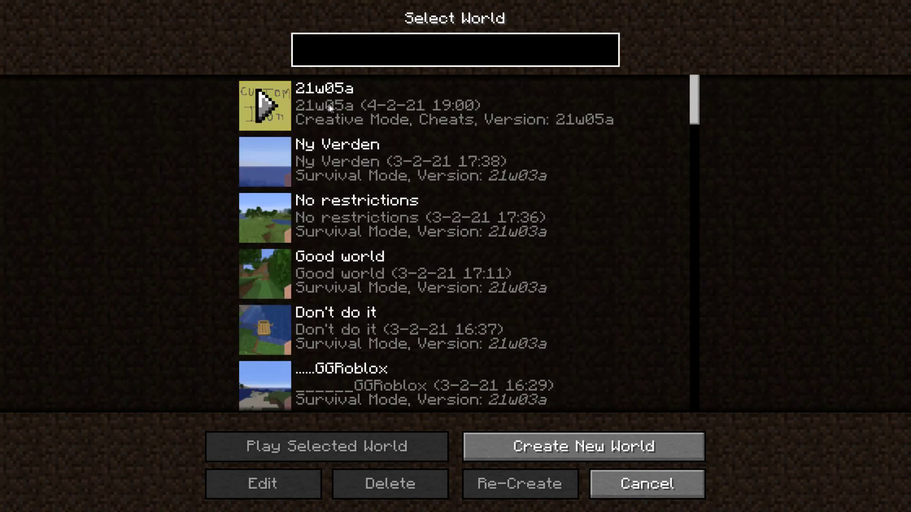
left_click(427, 111)
left_click(278, 485)
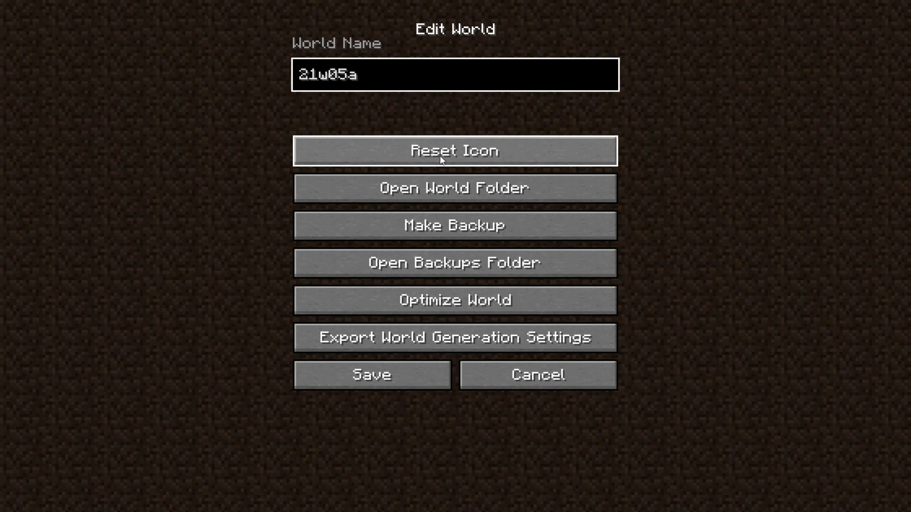
left_click(388, 159)
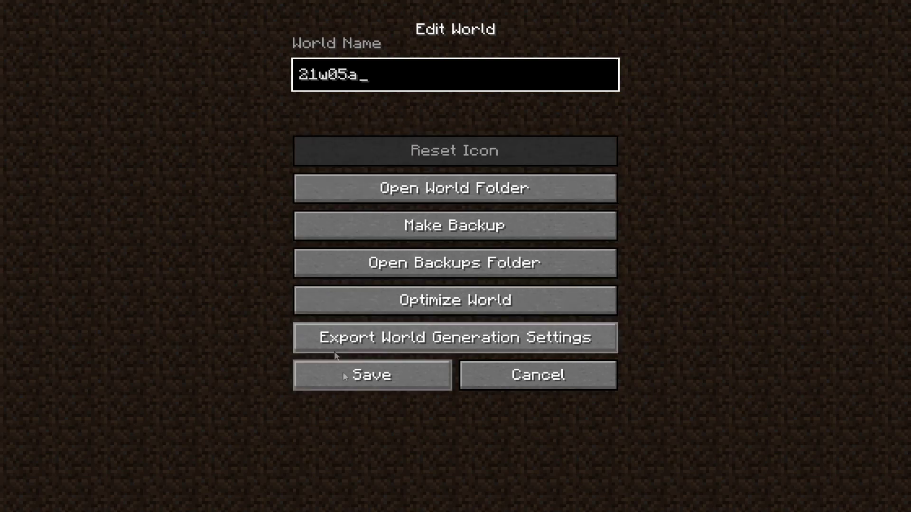
left_click(372, 374)
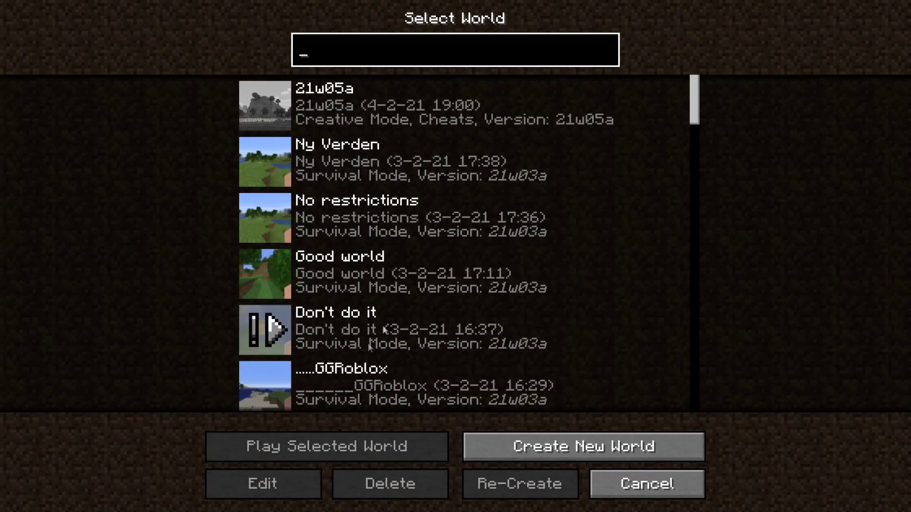
Step: Load the world 21w05a so it generates a new icon, and quit back to the world list
double_click(386, 118)
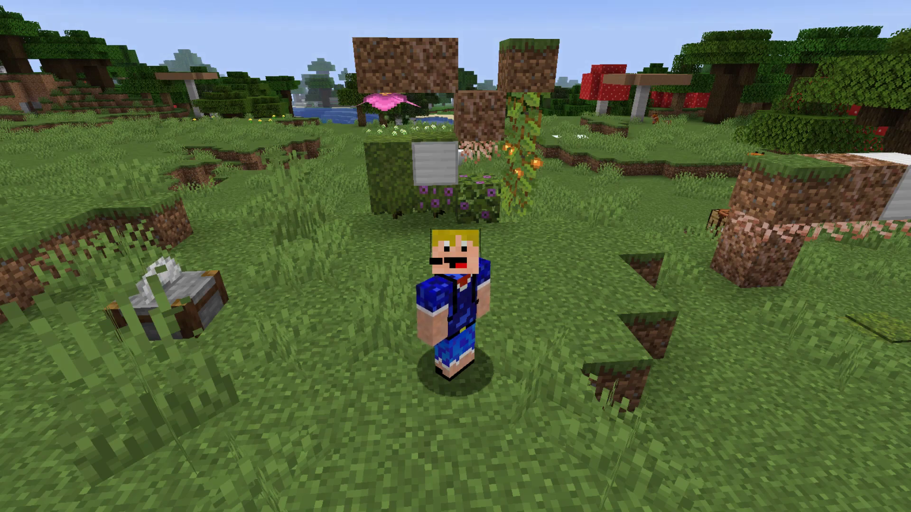
key("Escape")
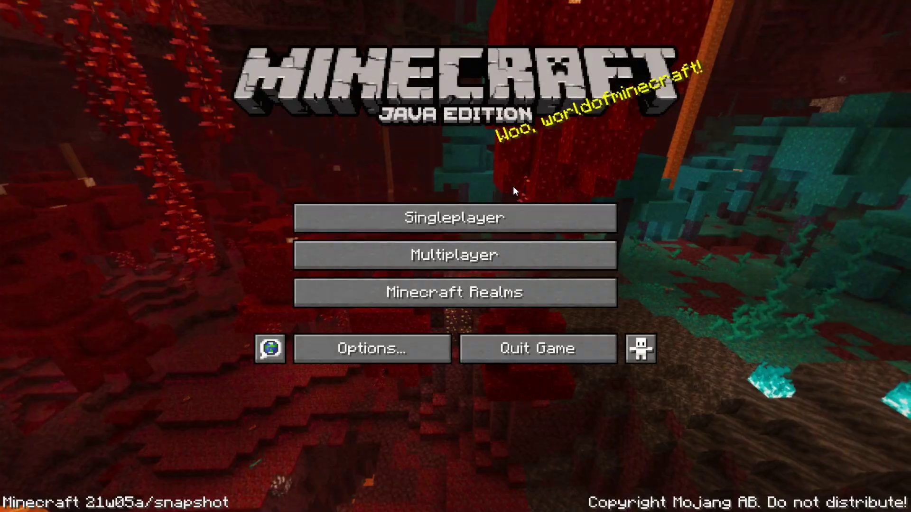
left_click(422, 219)
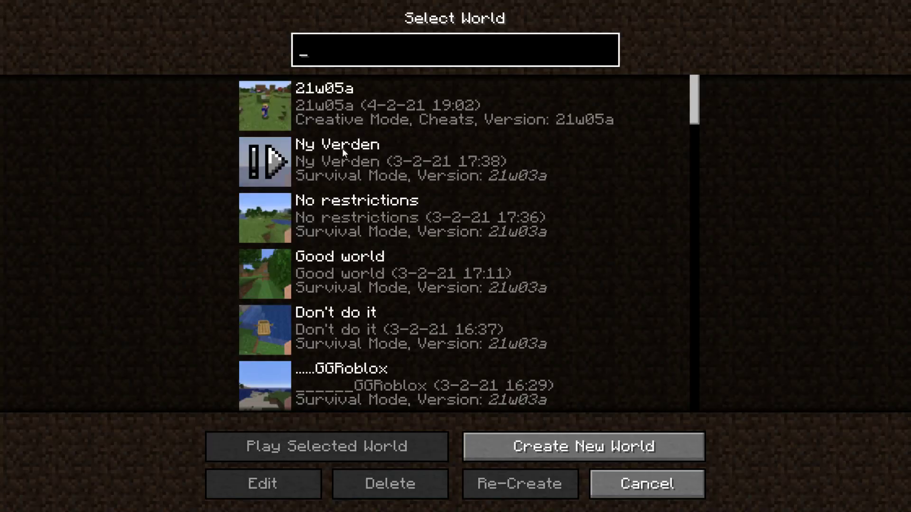
mouse_move(274, 138)
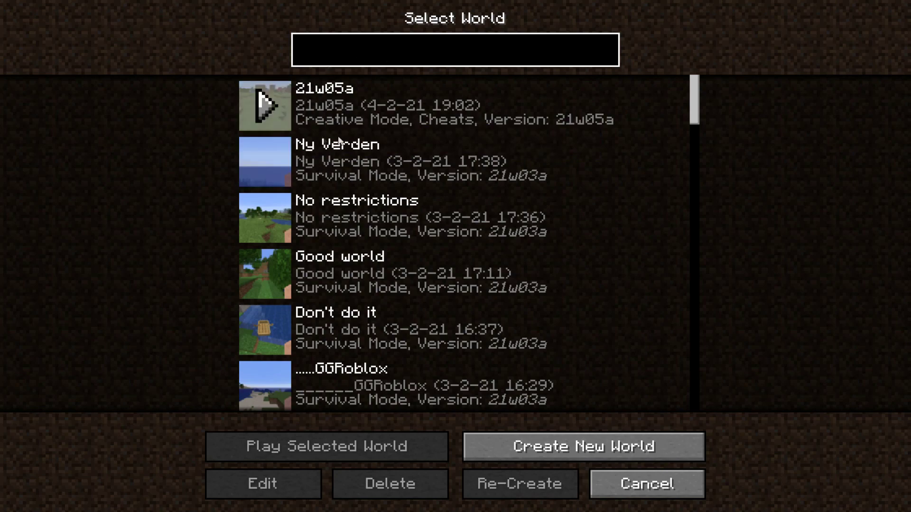
Step: Search the world list for "escape", browse the matching maps' icons and clear the search
scroll(698, 118, "down", 2)
type("escape")
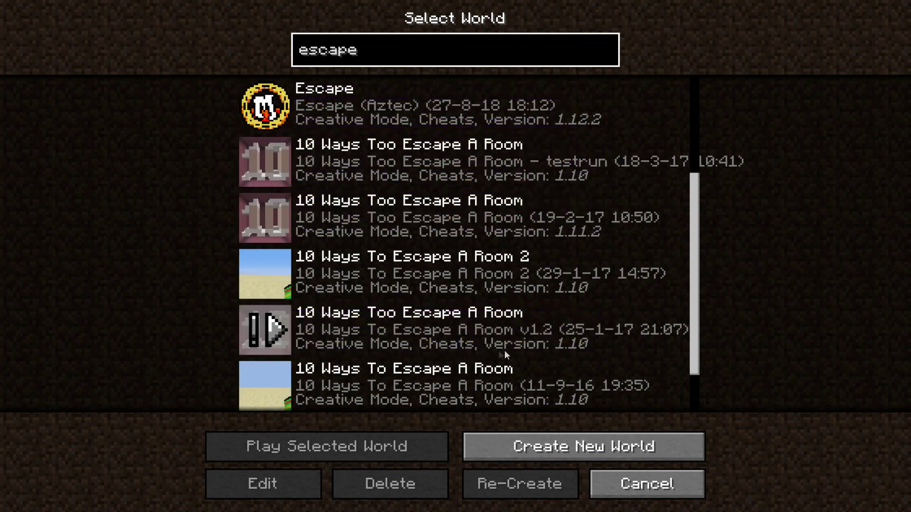
scroll(695, 318, "up", 6)
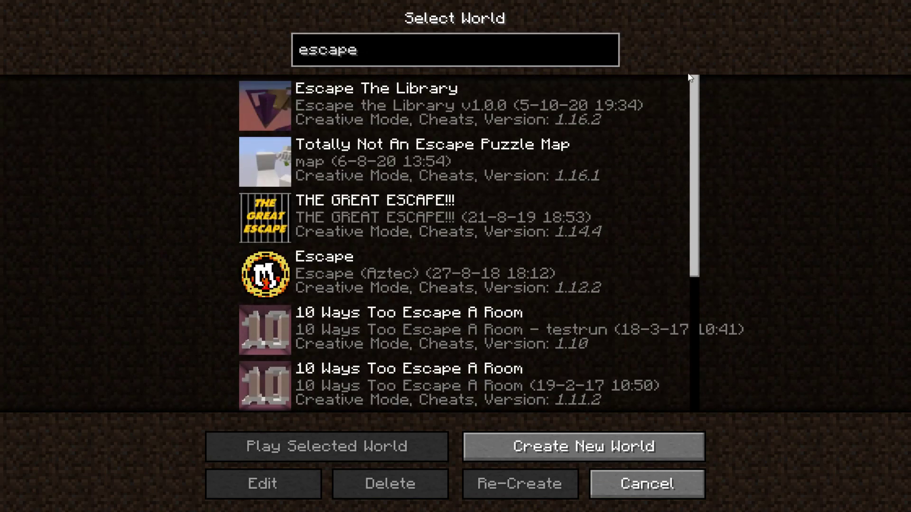
left_click(373, 53)
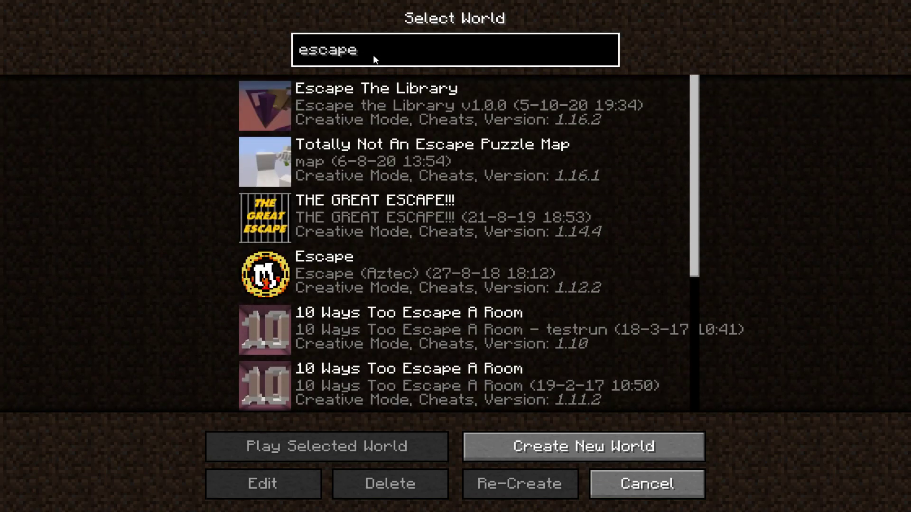
key("ctrl+BackSpace")
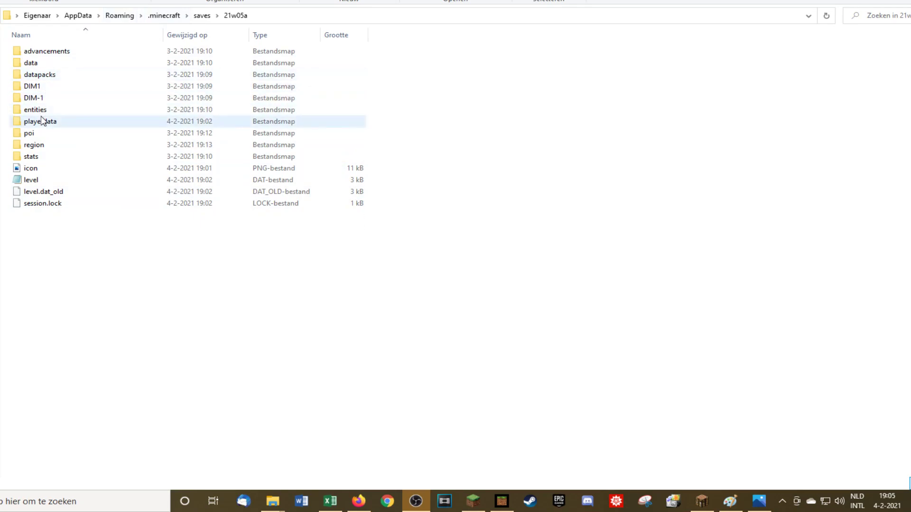
Step: In File Explorer, go to %appdata% and open the saves folder inside .minecraft
left_click(290, 18)
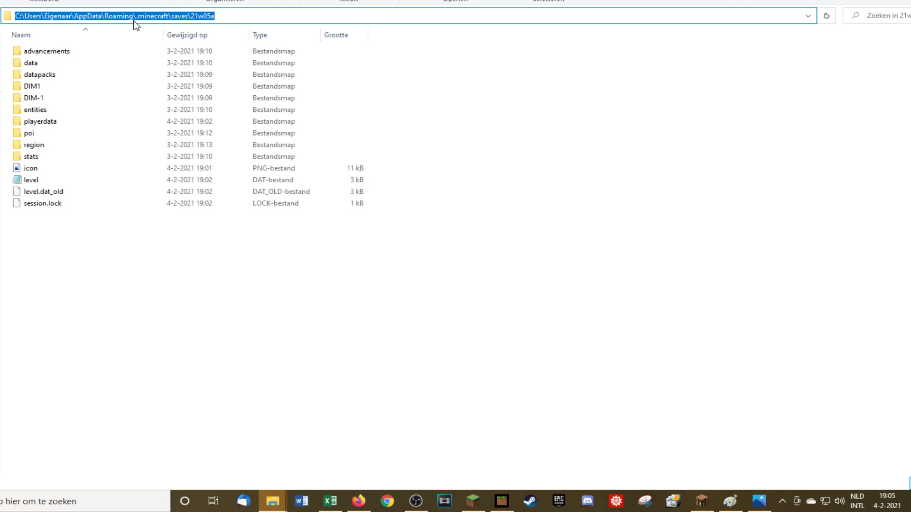
type("%appdata")
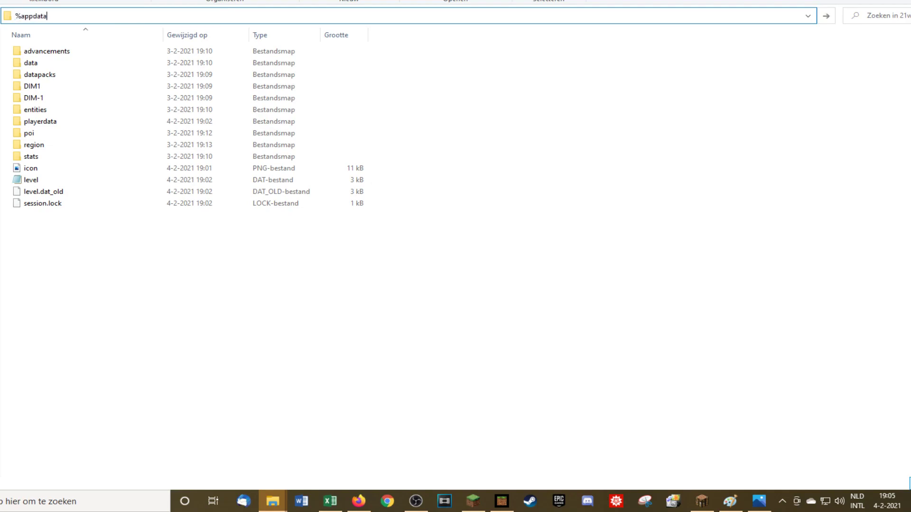
type("%")
key("Return")
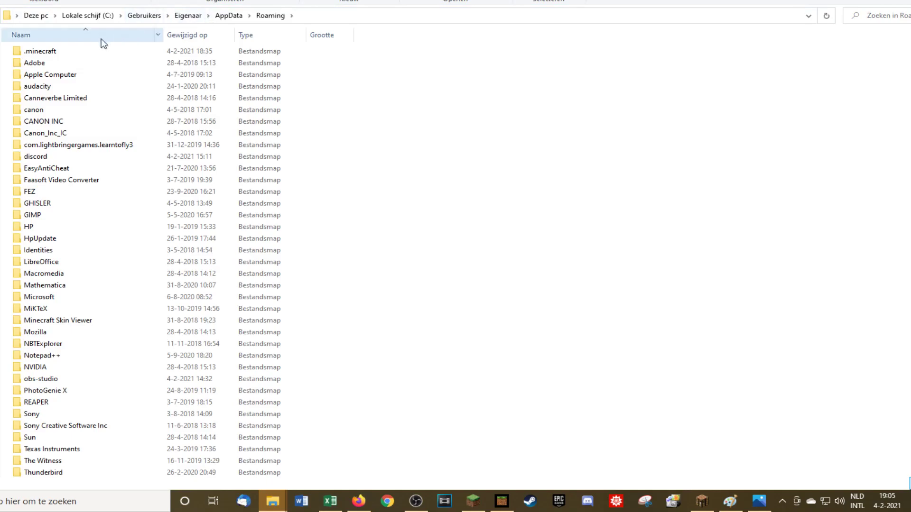
double_click(108, 51)
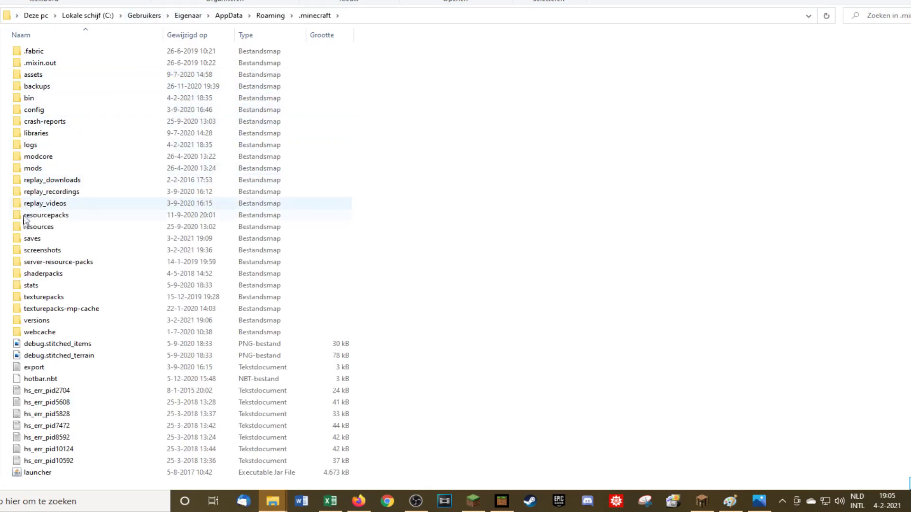
double_click(40, 238)
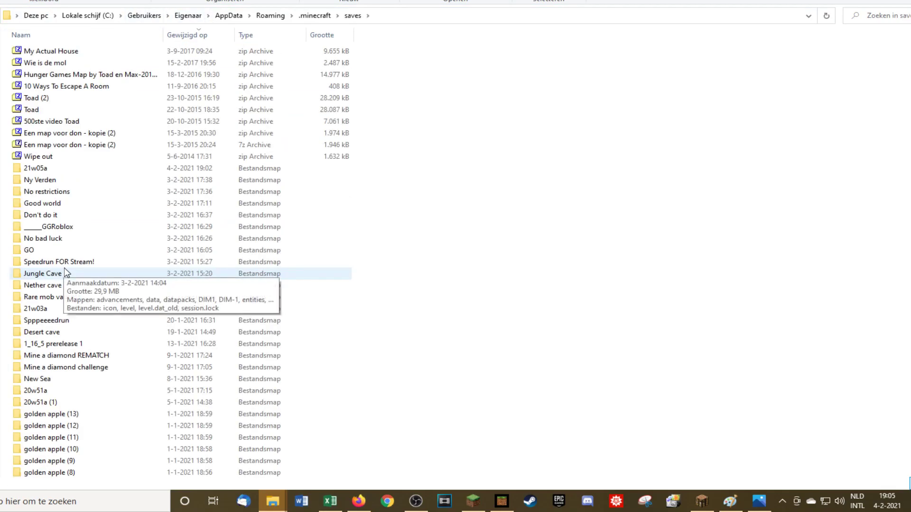
Step: Look through the saved world folders and open the 21w05a folder
scroll(133, 223, "down", 20)
scroll(133, 223, "down", 10)
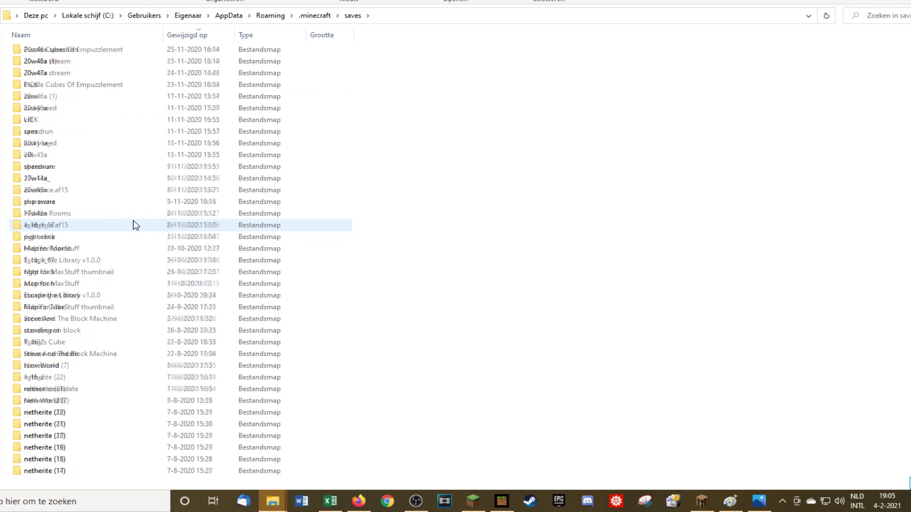
scroll(132, 224, "up", 20)
scroll(114, 250, "up", 3)
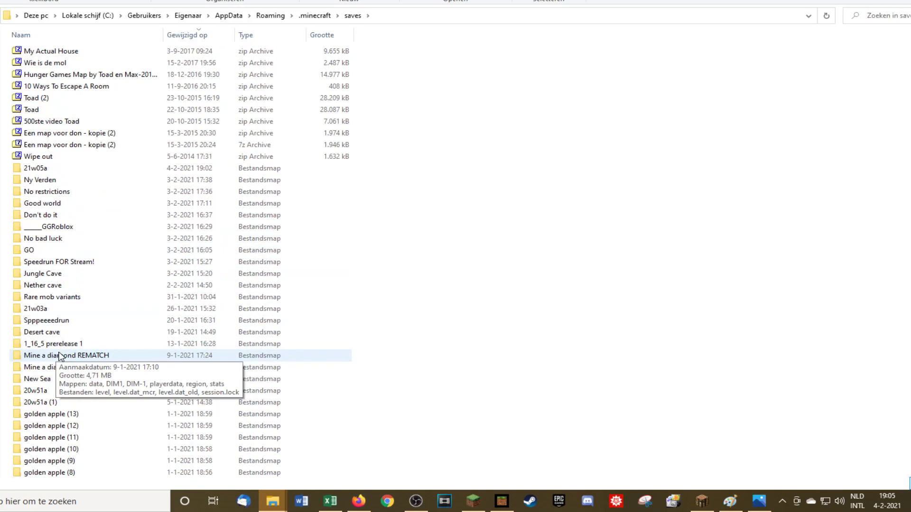
scroll(71, 284, "down", 1)
scroll(55, 223, "up", 1)
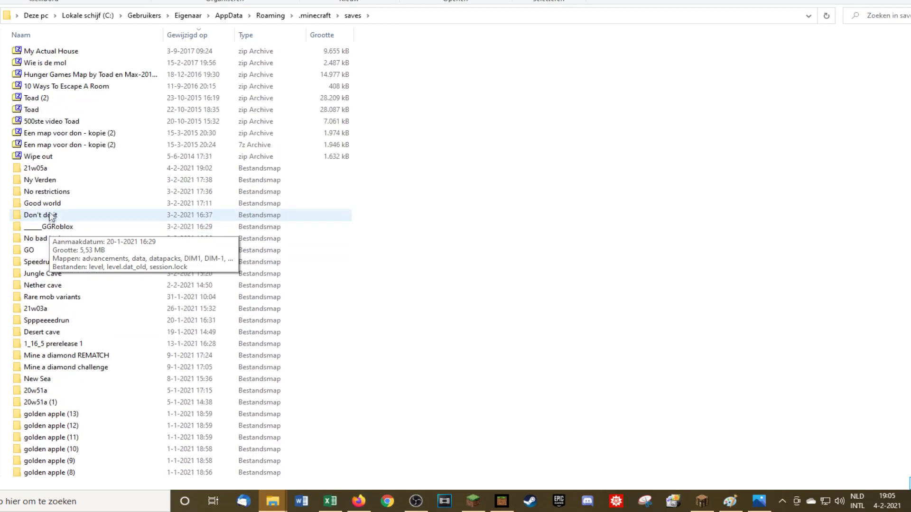
double_click(48, 170)
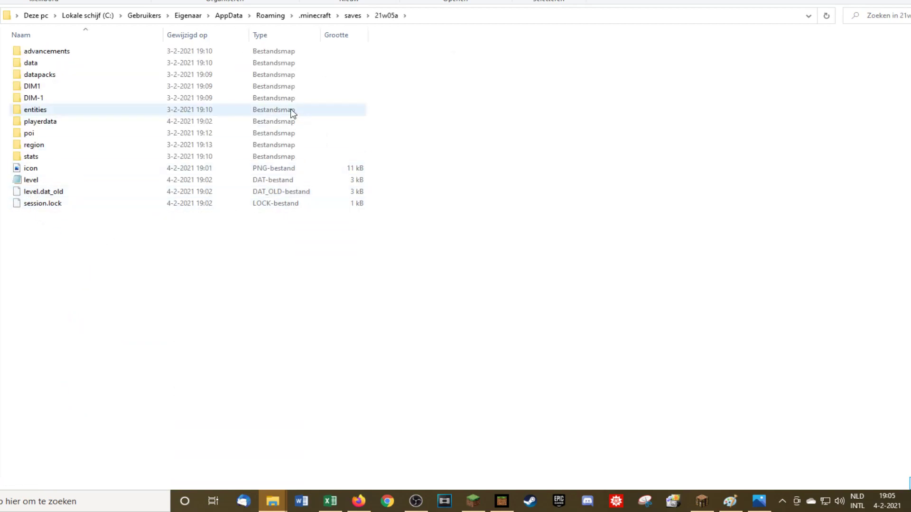
Step: View the world's icon image and check its pixel dimensions in the file's detailed properties
double_click(44, 170)
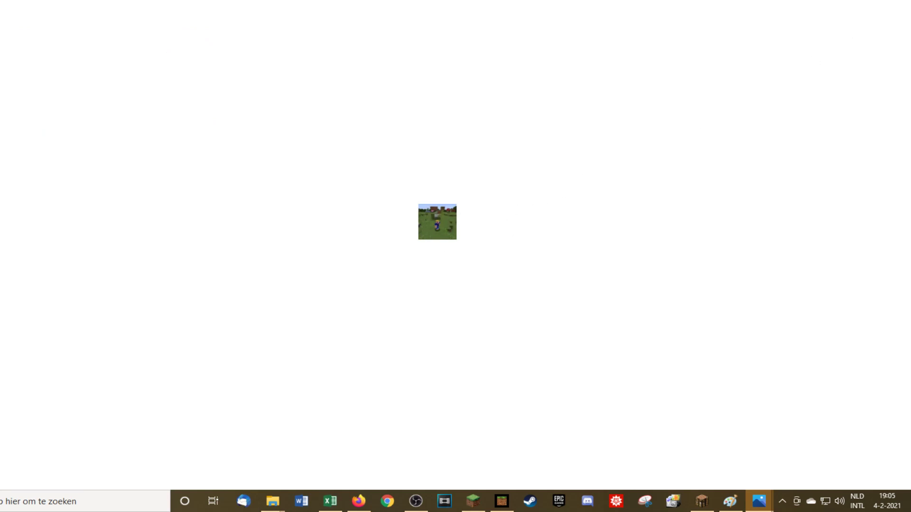
key("alt+F4")
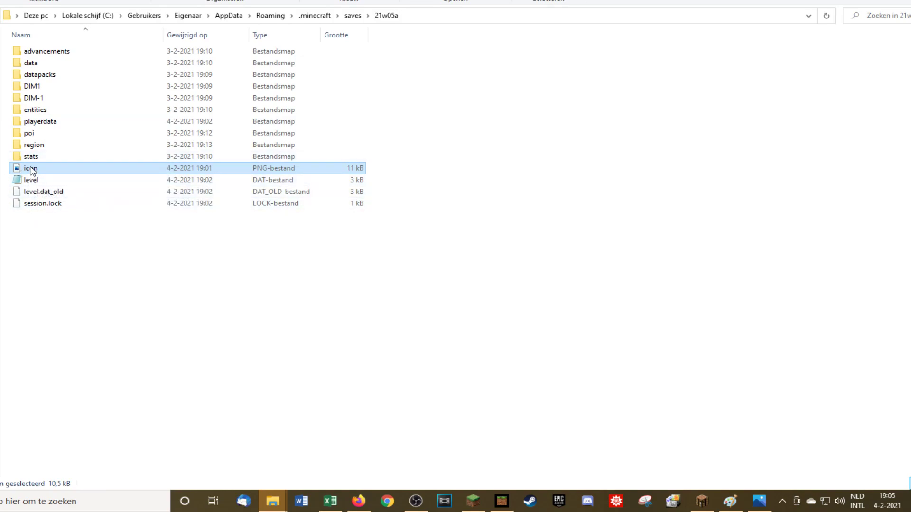
right_click(54, 169)
left_click(126, 479)
left_click(144, 193)
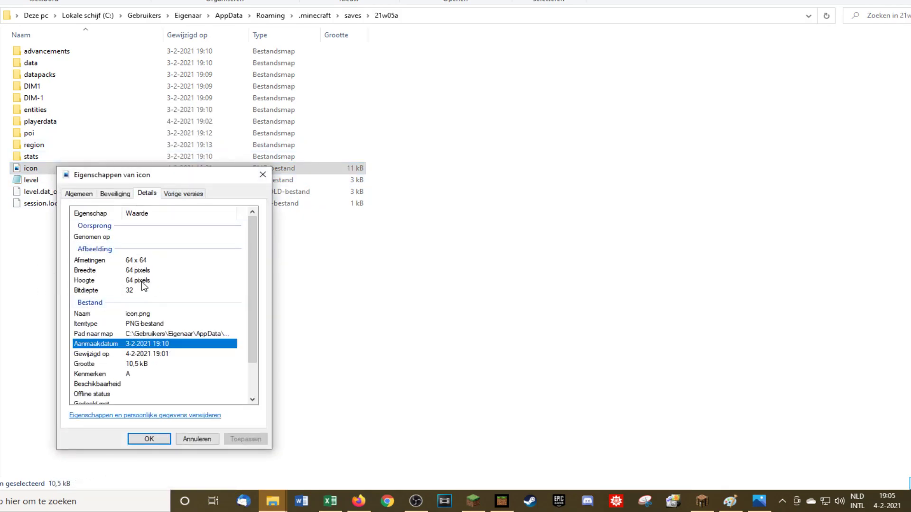
left_click(263, 175)
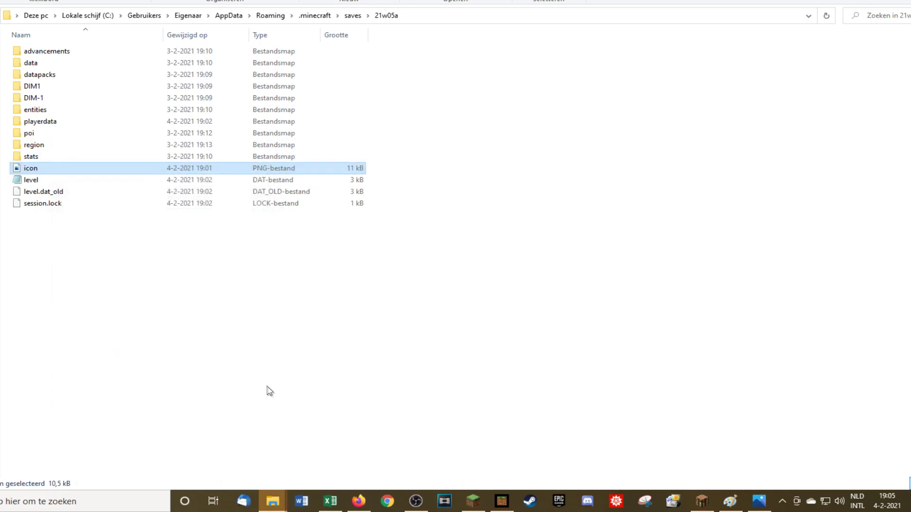
Step: Switch to Paint and check the custom icon's horizontal and vertical size in pixels, without resizing it
left_click(730, 502)
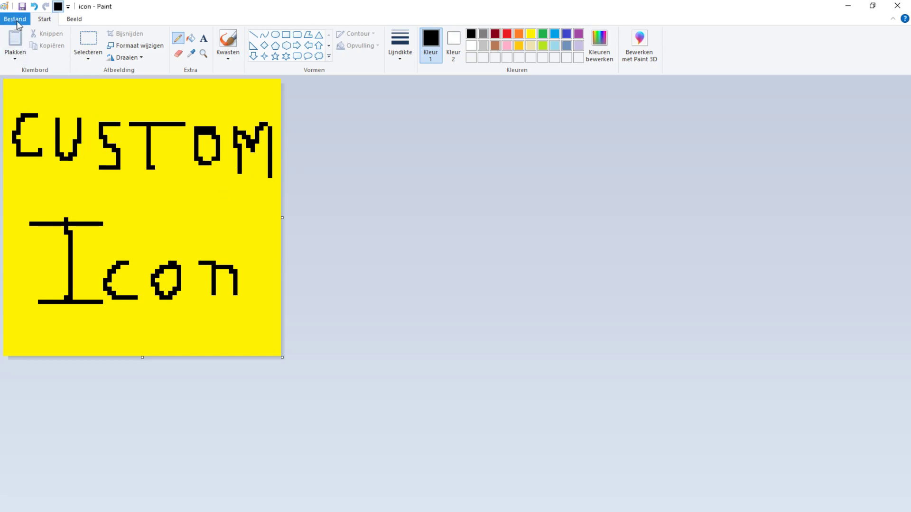
left_click(146, 47)
left_click(119, 85)
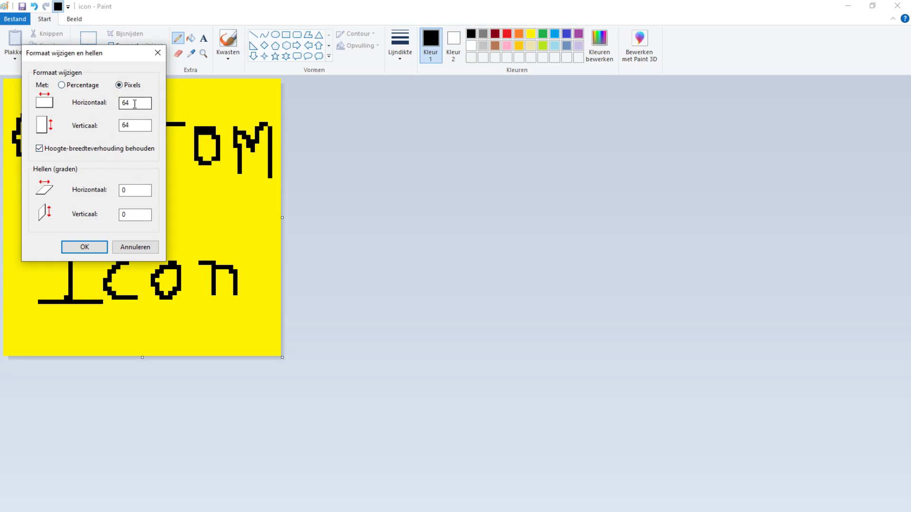
left_click(132, 125)
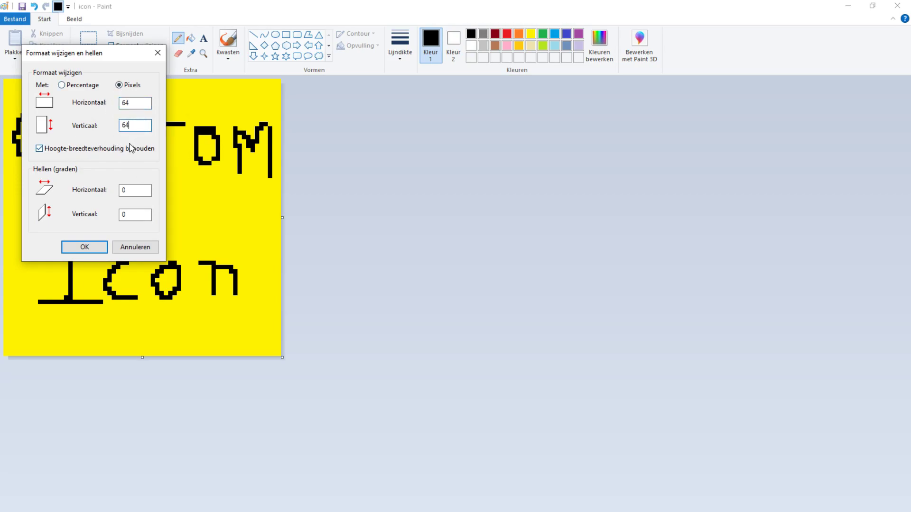
left_click(157, 53)
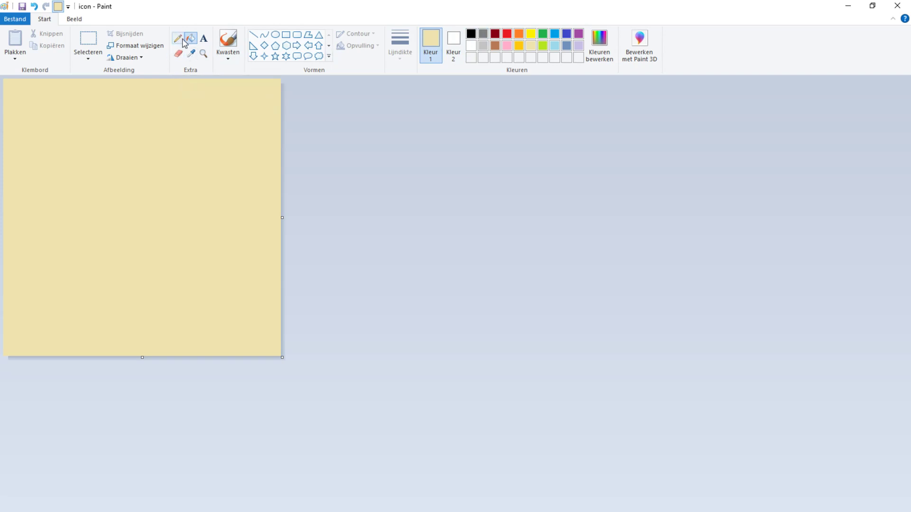
Step: Draw gold hair strokes with a wider pencil line along the beige canvas's upper-left edge and touch up the area near its upper middle
left_click(180, 42)
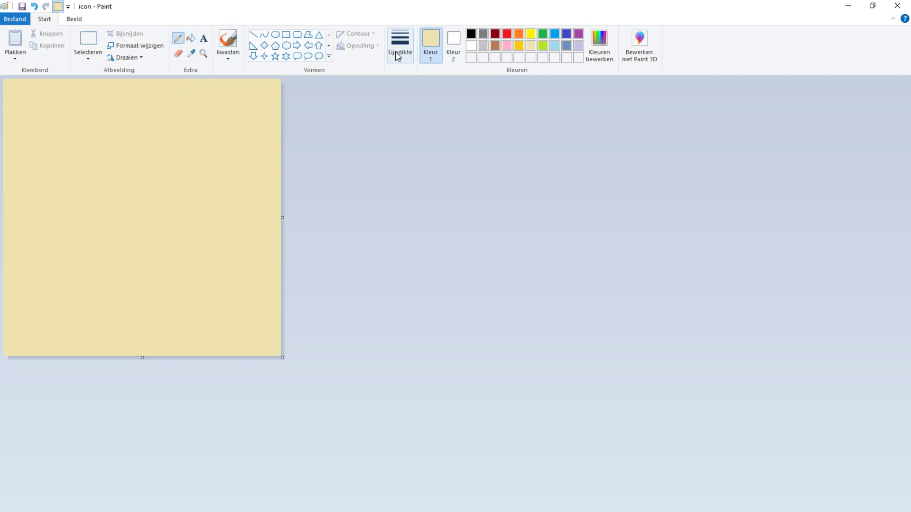
left_click(401, 52)
left_click(416, 99)
left_click(519, 45)
mouse_move(8, 86)
left_mouse_down()
mouse_move(261, 133)
mouse_move(72, 102)
mouse_move(92, 72)
mouse_move(205, 104)
mouse_move(252, 94)
mouse_move(149, 100)
mouse_move(6, 171)
left_mouse_up()
left_click(471, 34)
left_click(191, 53)
left_click(203, 104)
left_click_drag(193, 111, 196, 118)
Step: Draw a wide red band along the lower edge of the face and a thinner black line above it
left_click(506, 34)
left_click(399, 46)
left_click(416, 99)
mouse_move(5, 351)
left_mouse_down()
mouse_move(284, 352)
mouse_move(3, 344)
mouse_move(284, 335)
left_mouse_up()
left_click(471, 34)
left_click(400, 46)
left_click(416, 76)
mouse_move(4, 332)
left_mouse_down()
mouse_move(284, 327)
mouse_move(207, 328)
left_mouse_up()
Step: Draw a black mouth outline with a tongue in the face's lower half, filling the mouth grey and the tongue red
left_click(507, 34)
left_click(471, 33)
mouse_move(205, 269)
left_mouse_down()
mouse_move(88, 298)
mouse_move(79, 269)
left_mouse_up()
mouse_move(157, 312)
left_mouse_down()
mouse_move(205, 287)
mouse_move(193, 306)
left_mouse_up()
left_click(483, 34)
left_click(191, 38)
left_click(137, 280)
left_click(507, 34)
left_click(167, 310)
Step: Draw the black outlines of two eyes with the pencil above the mouth
left_click(495, 34)
left_click(177, 38)
left_click(471, 34)
mouse_move(66, 159)
left_mouse_down()
mouse_move(92, 166)
mouse_move(66, 160)
left_mouse_up()
left_click_drag(66, 188, 93, 189)
mouse_move(169, 161)
left_mouse_down()
mouse_move(167, 169)
mouse_move(203, 192)
left_mouse_up()
Step: Fill the upper parts of both eyes black and their remaining areas white
left_click(191, 38)
left_click(79, 174)
left_click(185, 173)
left_click(471, 46)
left_click(188, 200)
left_click(81, 195)
left_click(86, 178)
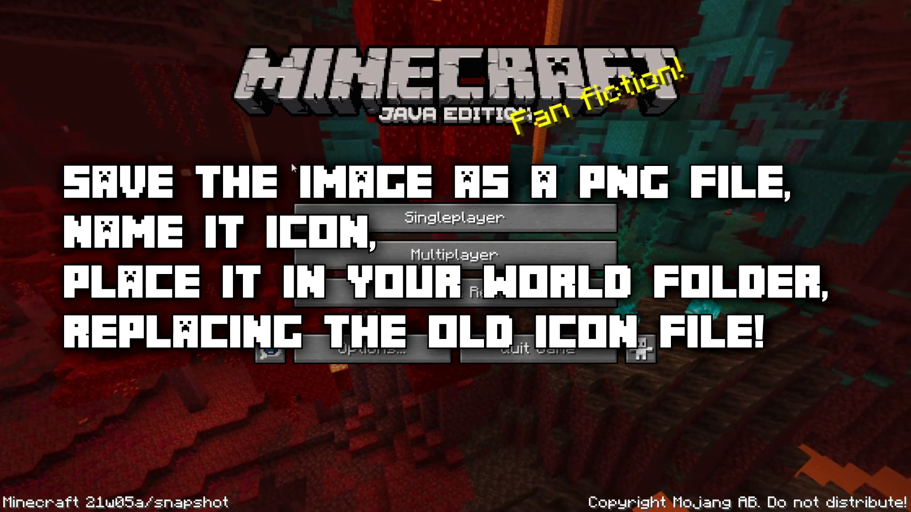
Step: Check the custom icon of the 21w05a world in the singleplayer list, opening and cancelling its edit screen
left_click(427, 217)
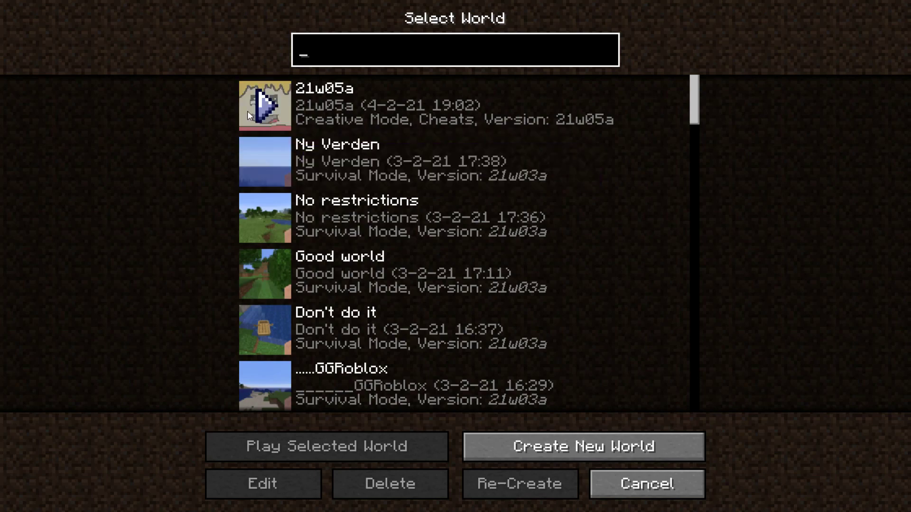
left_click(300, 104)
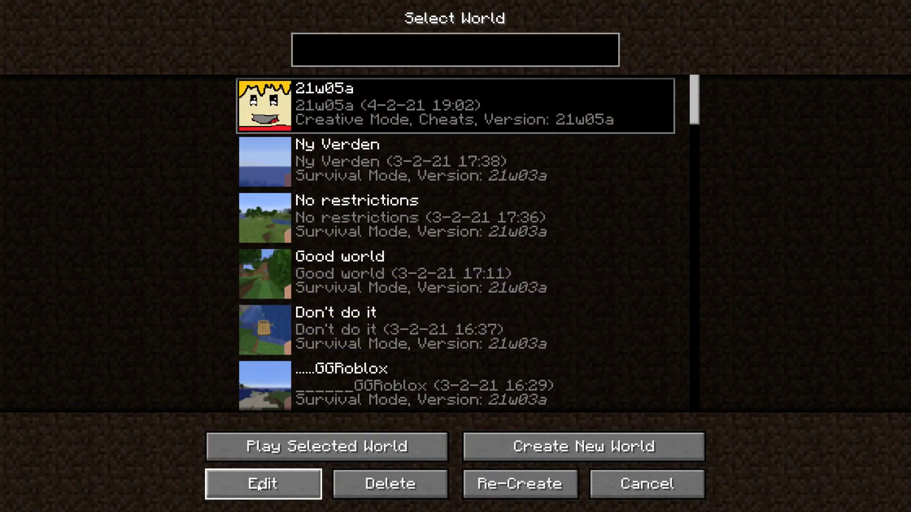
left_click(264, 493)
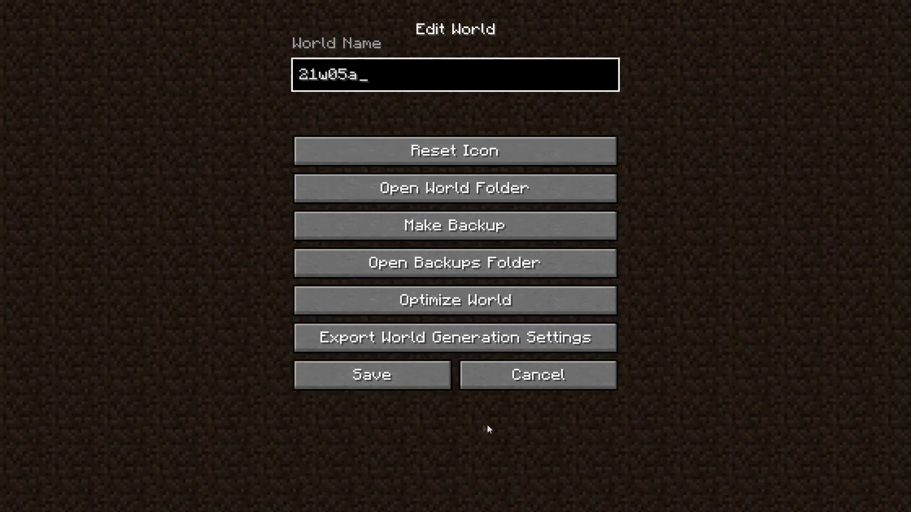
left_click(521, 375)
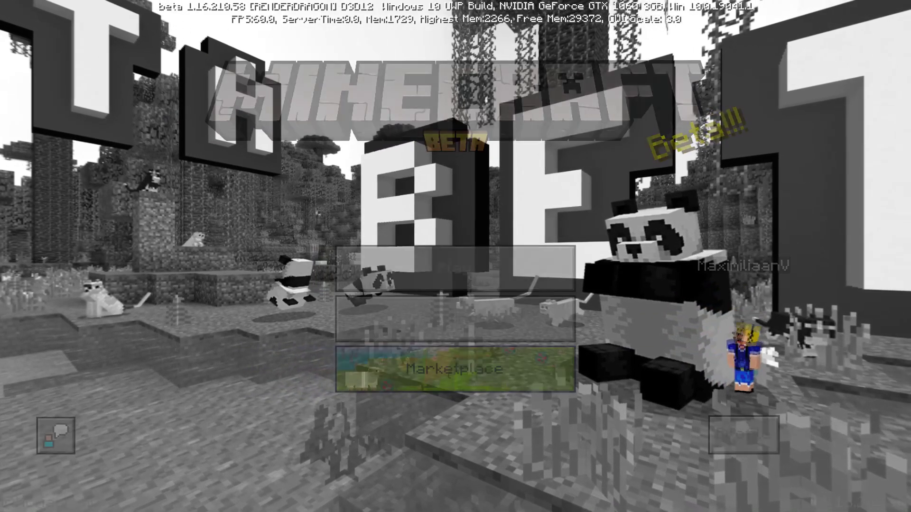
Step: Switch to Minecraft Bedrock beta, load the Beta 1.17 world and fly over the forest to the woodland mansion
key("Return")
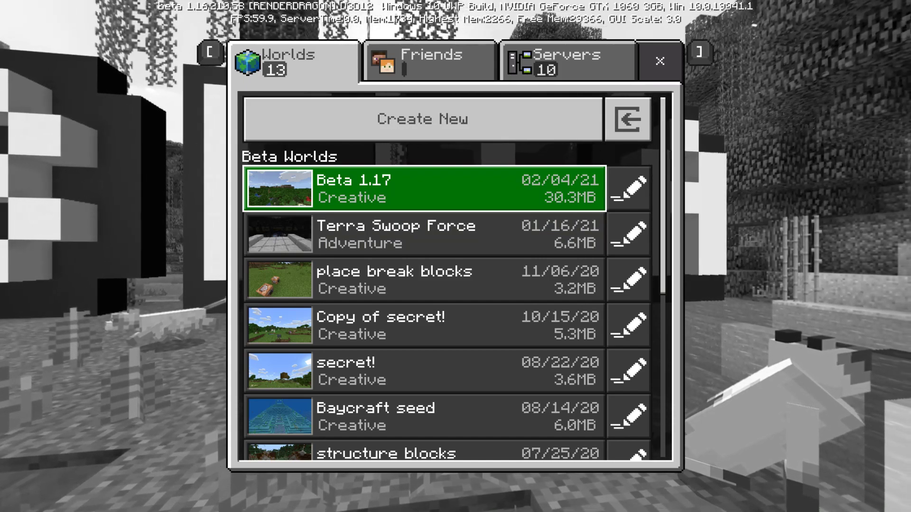
key("Return")
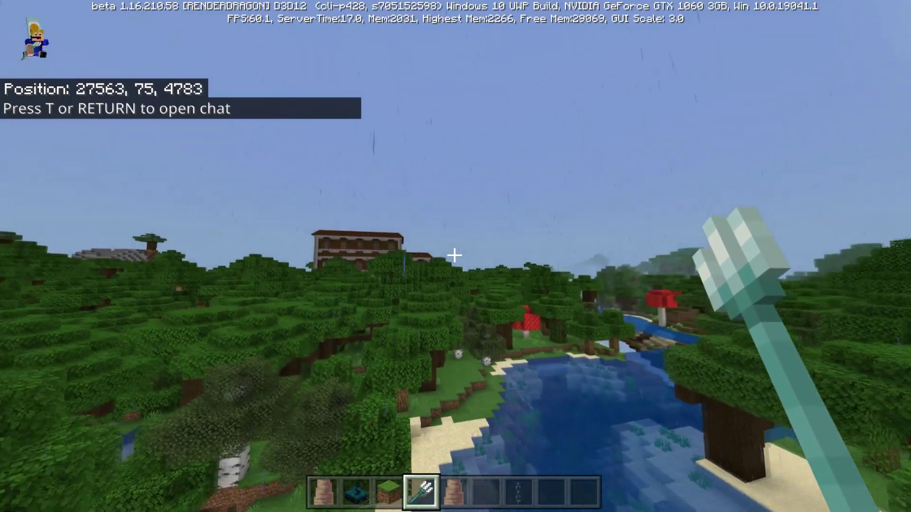
key("w")
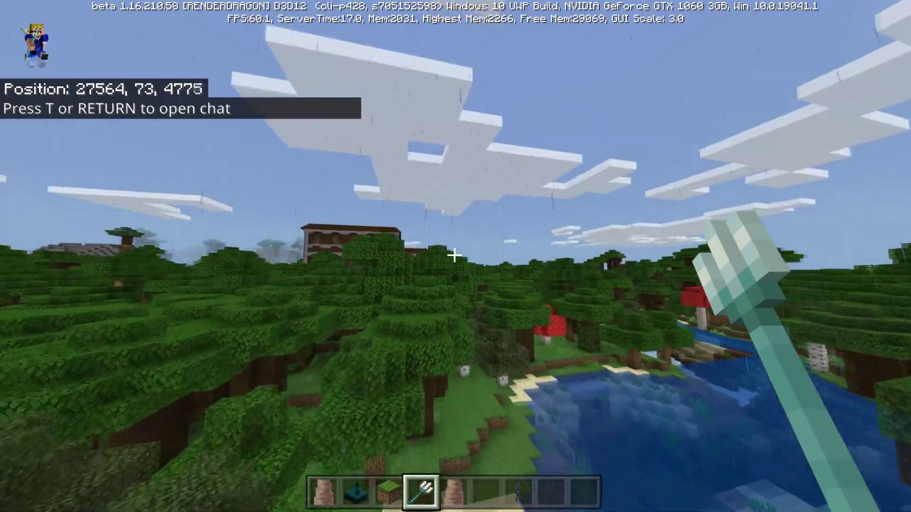
key("space")
key("w")
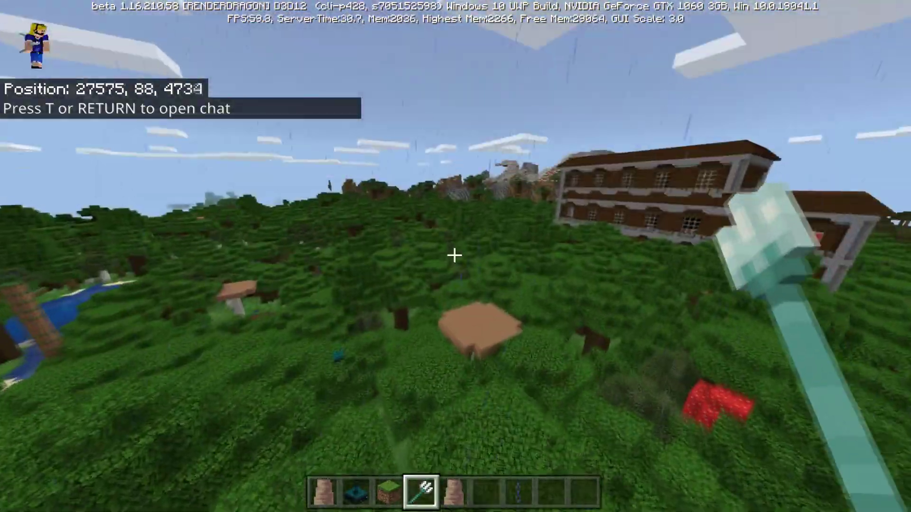
key("w")
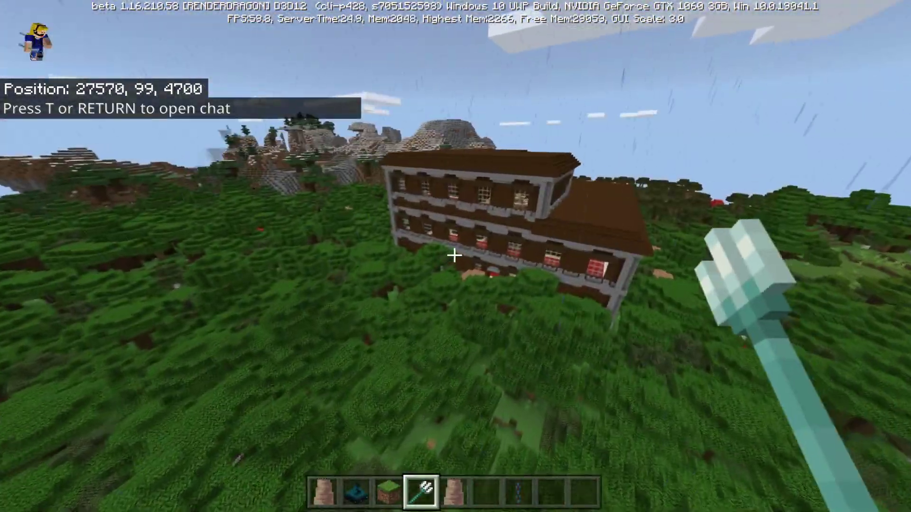
key("w")
key("shift")
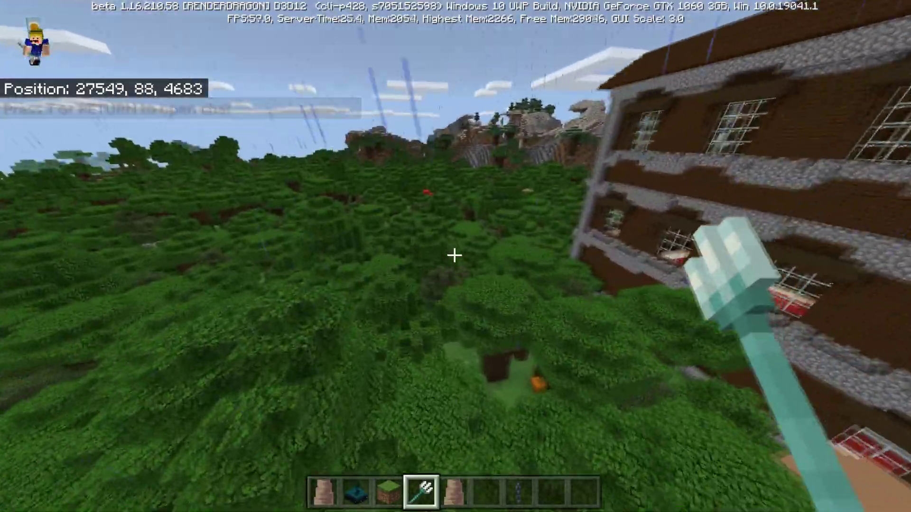
Step: Fly down to the mansion's windows and get inside, looking down the red-carpeted corridor
key("w")
key("w")
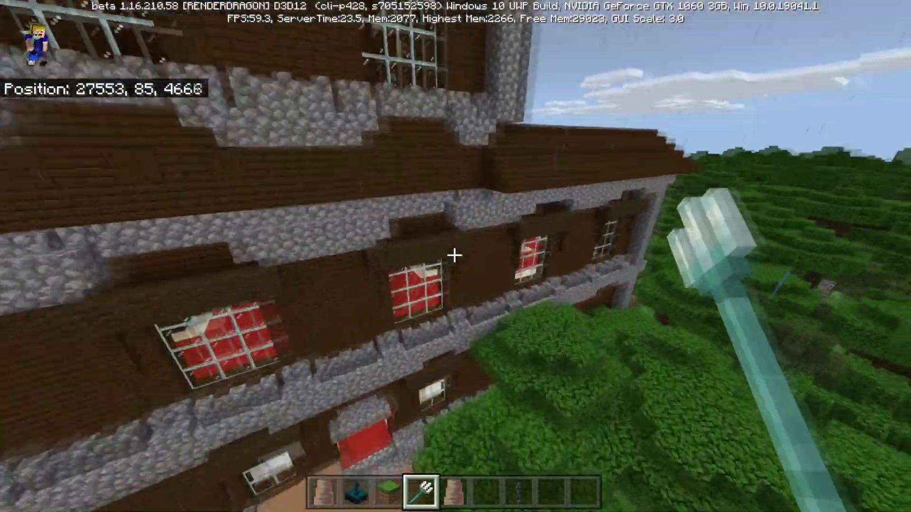
key("shift")
key("w")
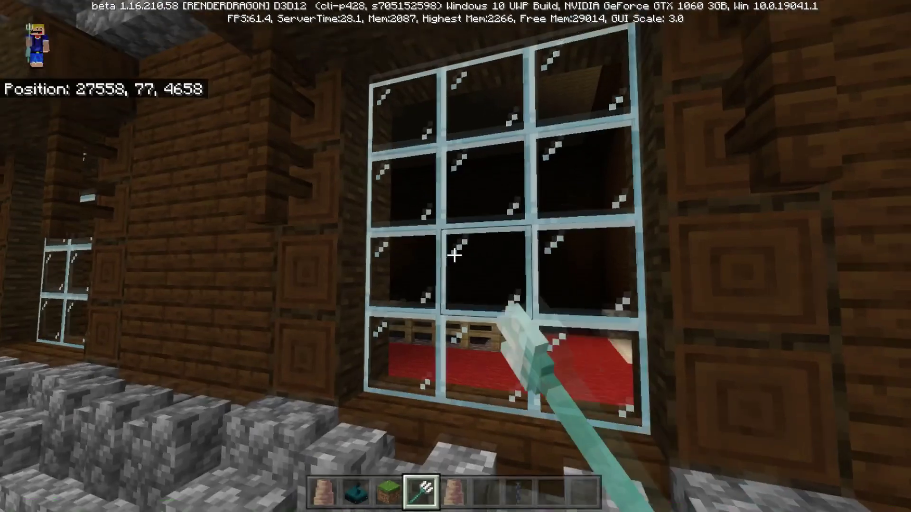
key("space")
scroll(454, 255, "down", 1)
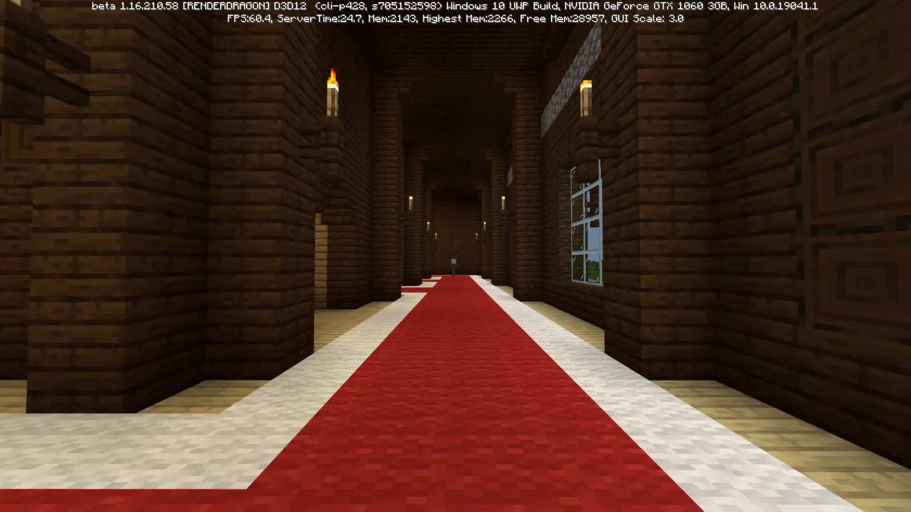
key("s")
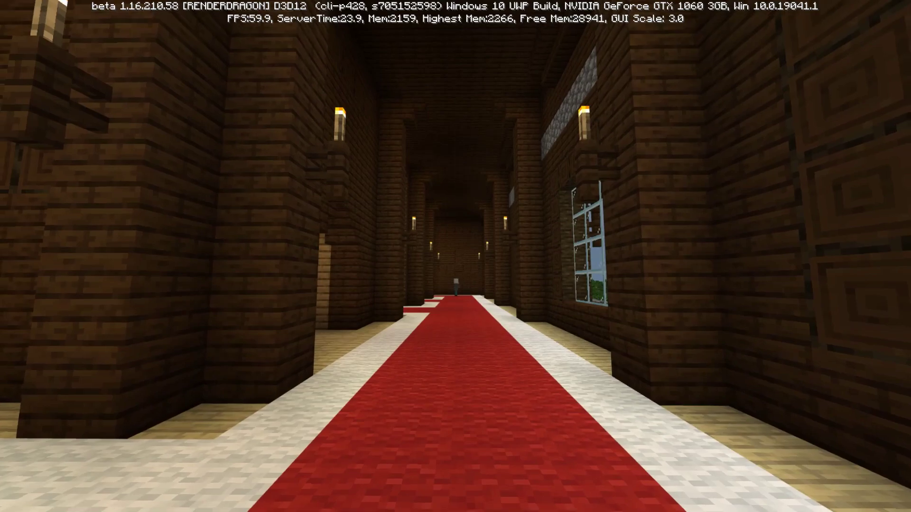
Step: Leave the Beta 1.17 world and examine its thumbnail in the Bedrock world list
key("Escape")
key("Return")
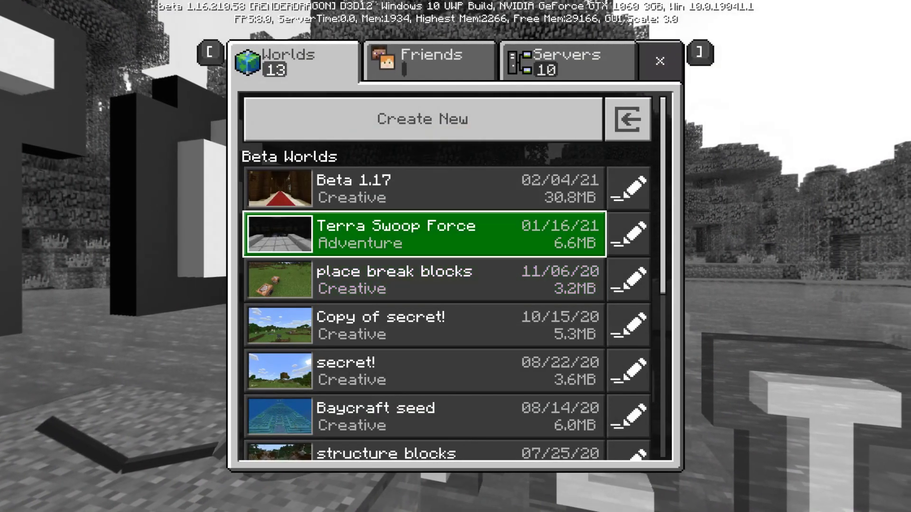
key("Up")
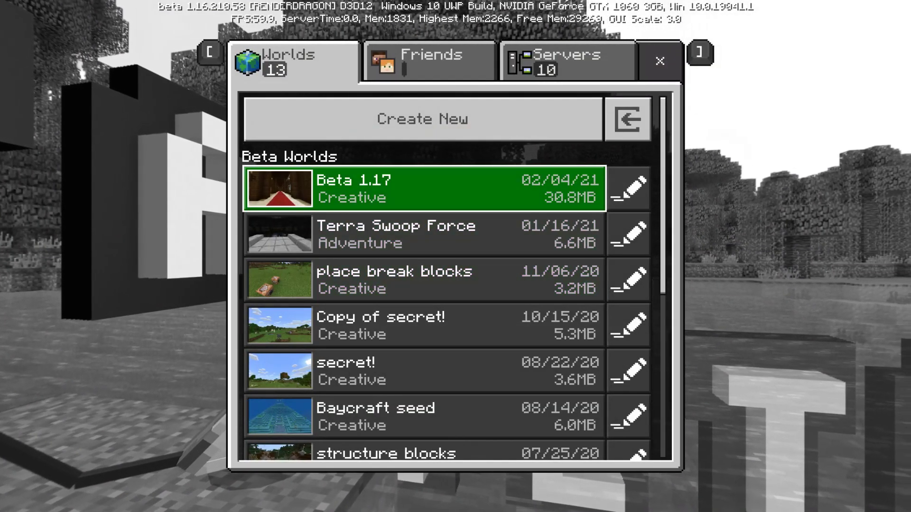
key("Up")
key("Down")
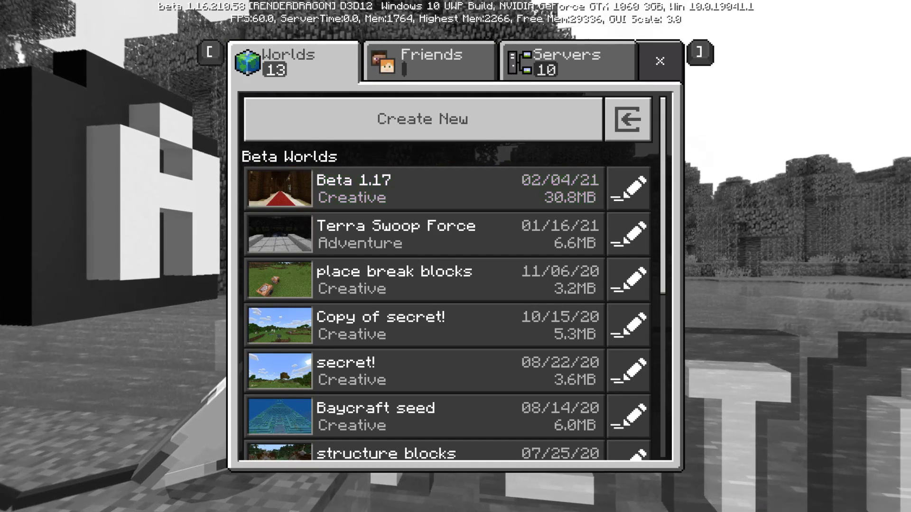
key("Down")
key("Up")
key("Down")
key("Up")
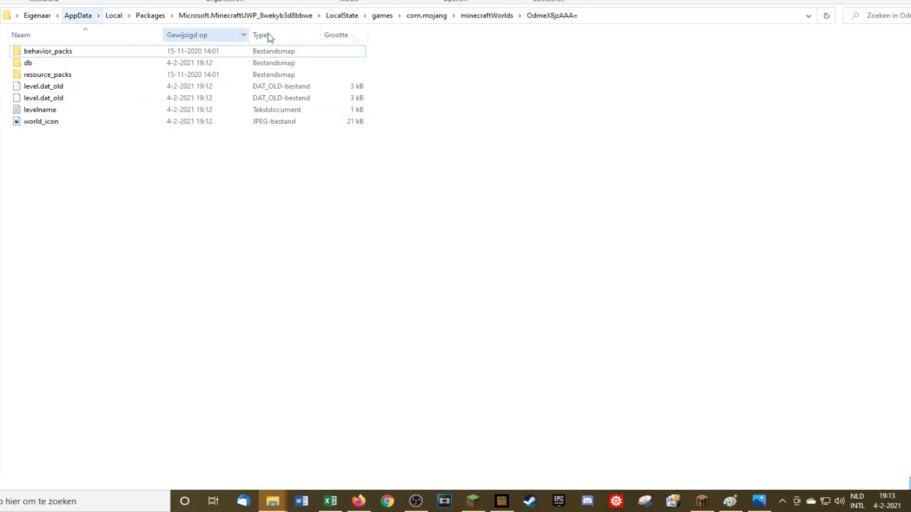
Step: Switch to File Explorer, go to %appdata% and move up to the parent AppData folder
left_click(603, 15)
type("%")
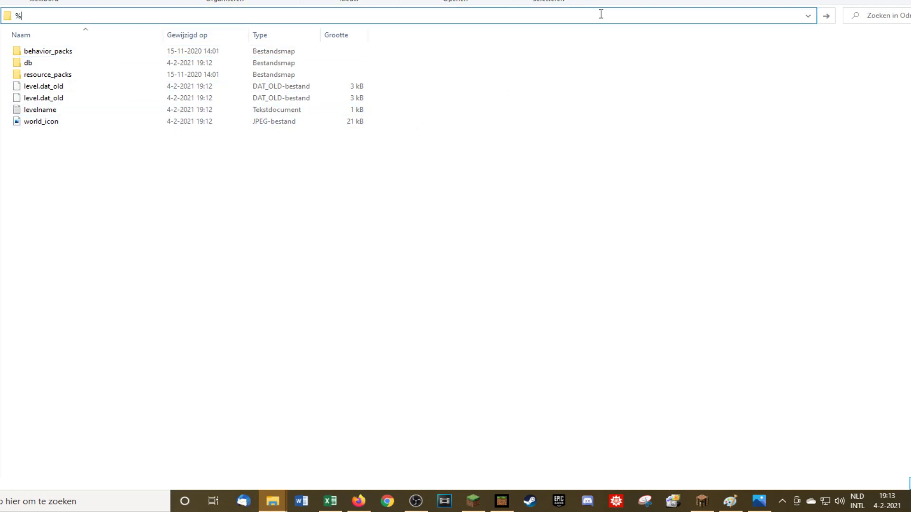
type("appdata%")
key("Return")
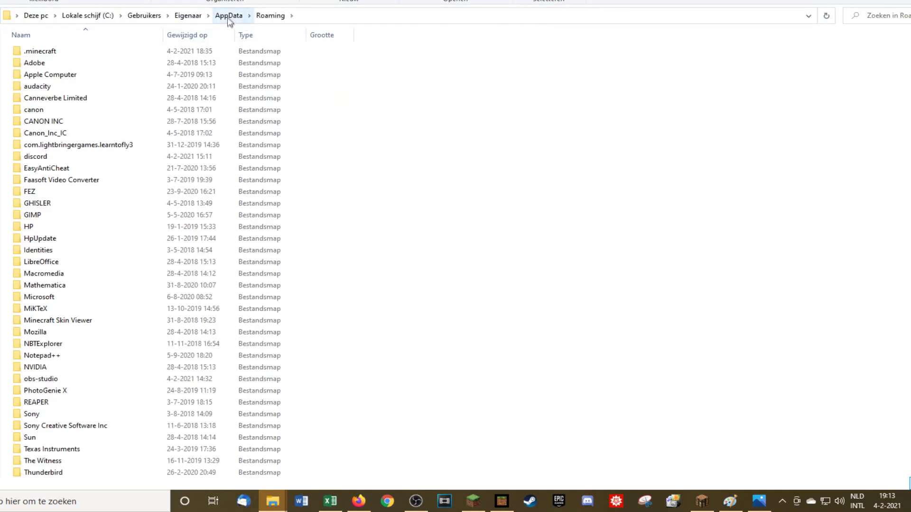
left_click(236, 19)
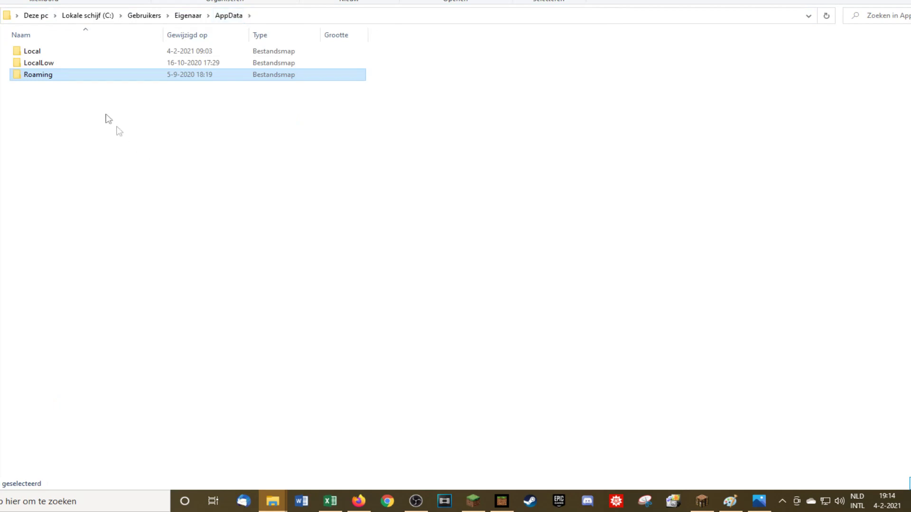
Step: Open Local, Packages and the Microsoft.MinecraftUWP_8wekyb3d8bbwe folder
left_click(67, 52)
double_click(67, 52)
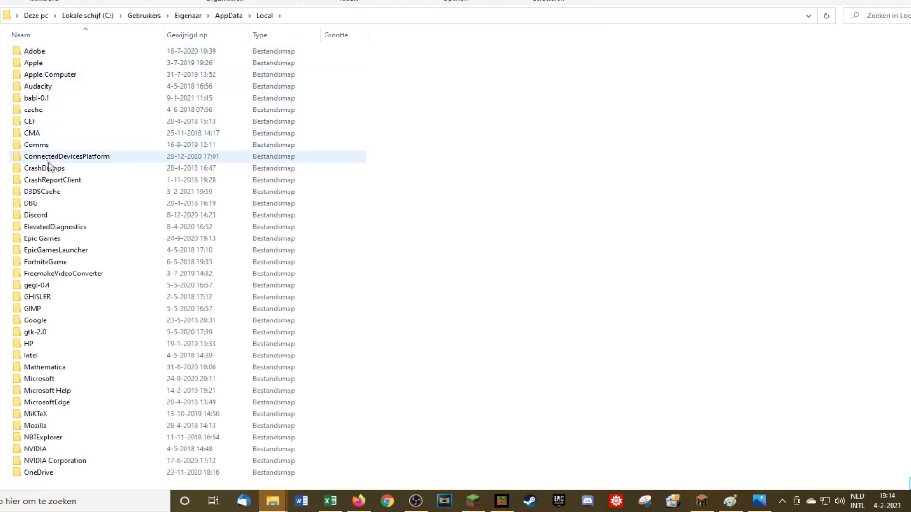
scroll(60, 404, "down", 3)
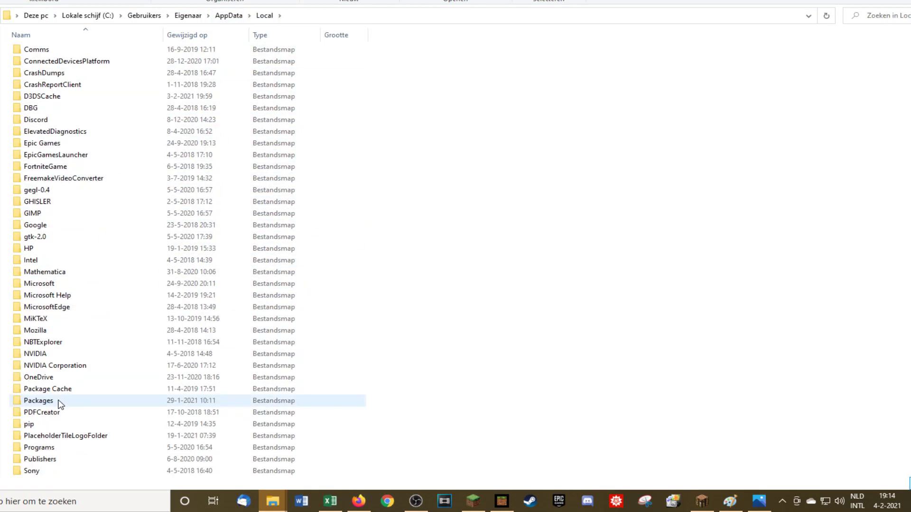
double_click(60, 404)
scroll(72, 402, "down", 1)
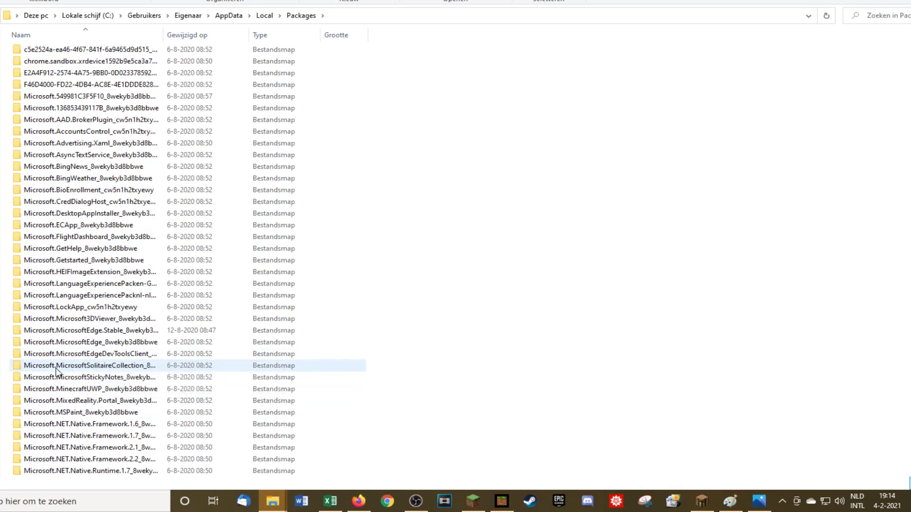
double_click(101, 390)
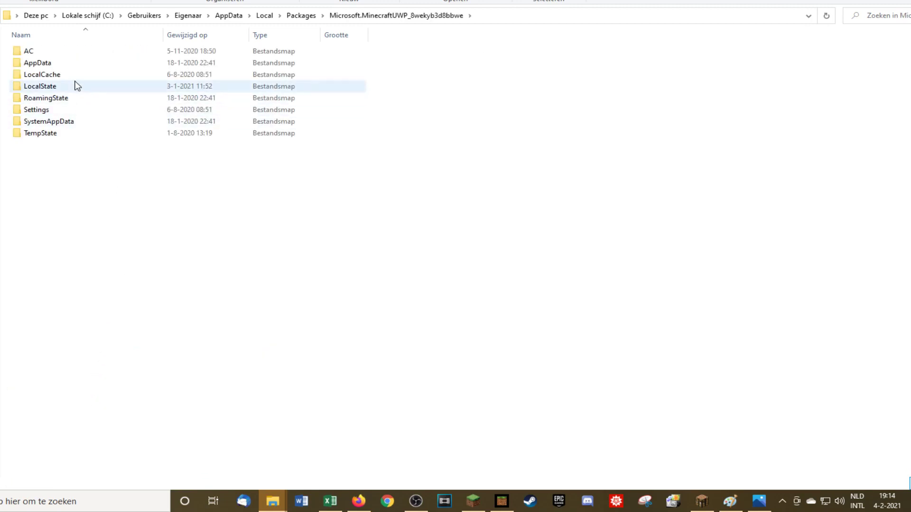
Step: Open LocalState, games, com.mojang and minecraftWorlds, and enter the most recently modified world folder, OdmeX8jzAAA=
double_click(73, 91)
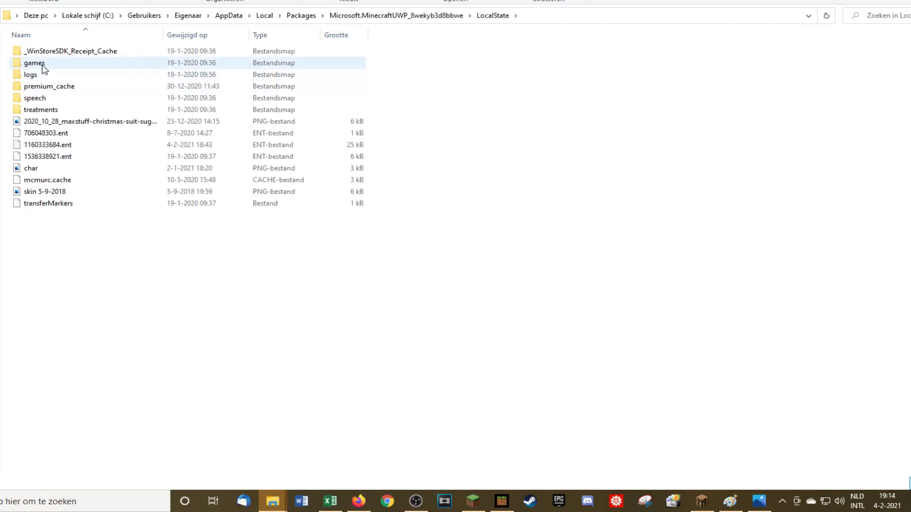
double_click(45, 66)
double_click(49, 53)
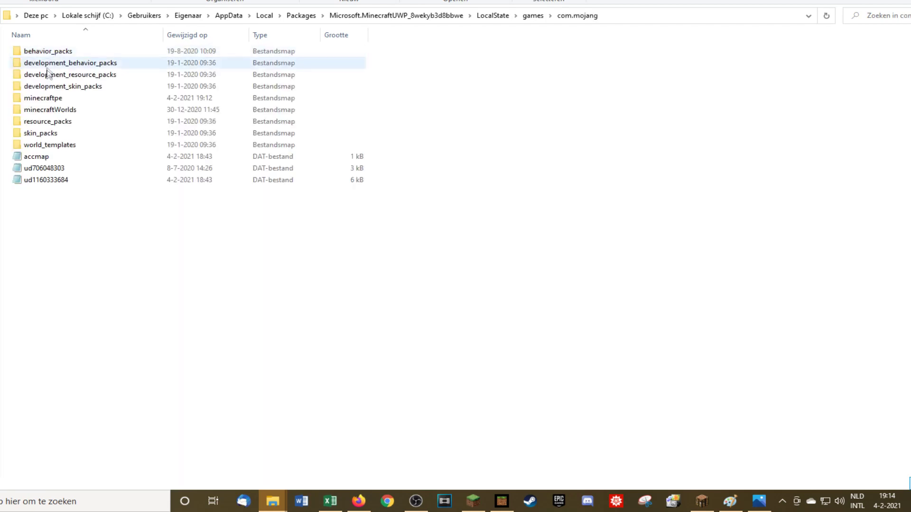
double_click(48, 111)
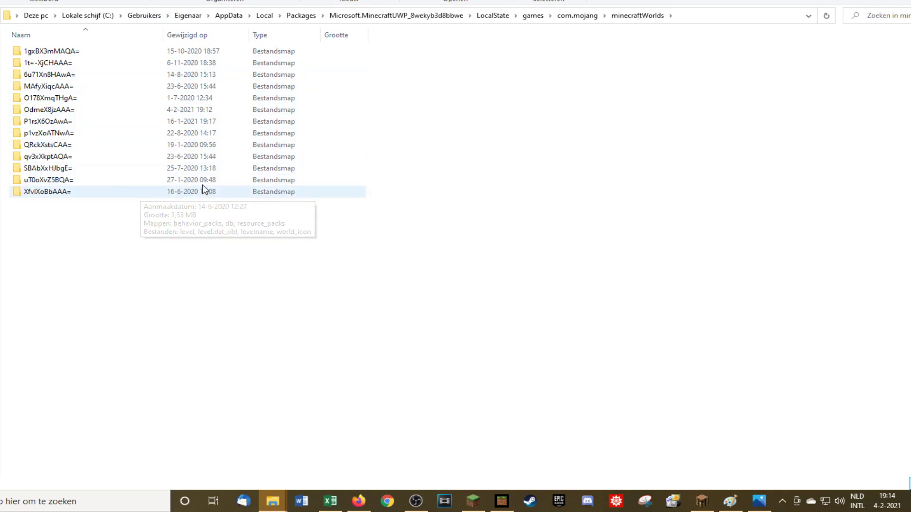
double_click(188, 115)
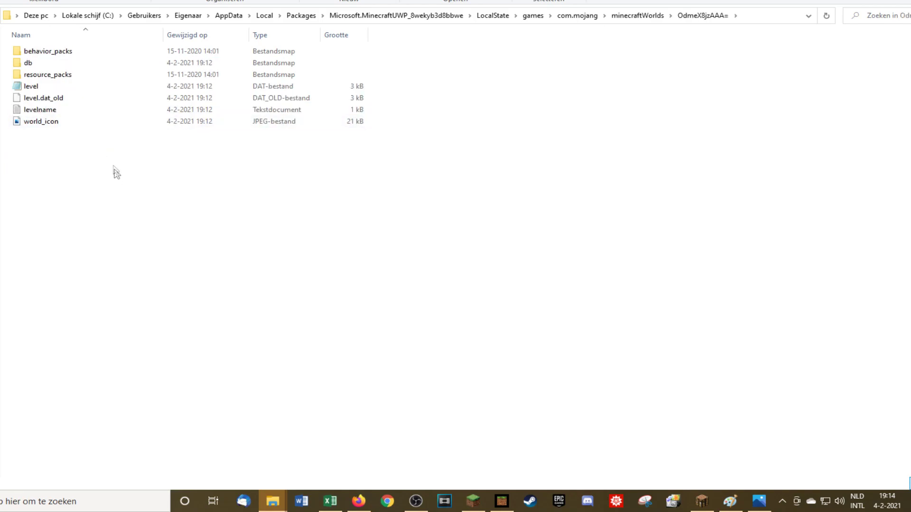
Step: View the world_icon image and examine the details in its file properties
left_click(56, 129)
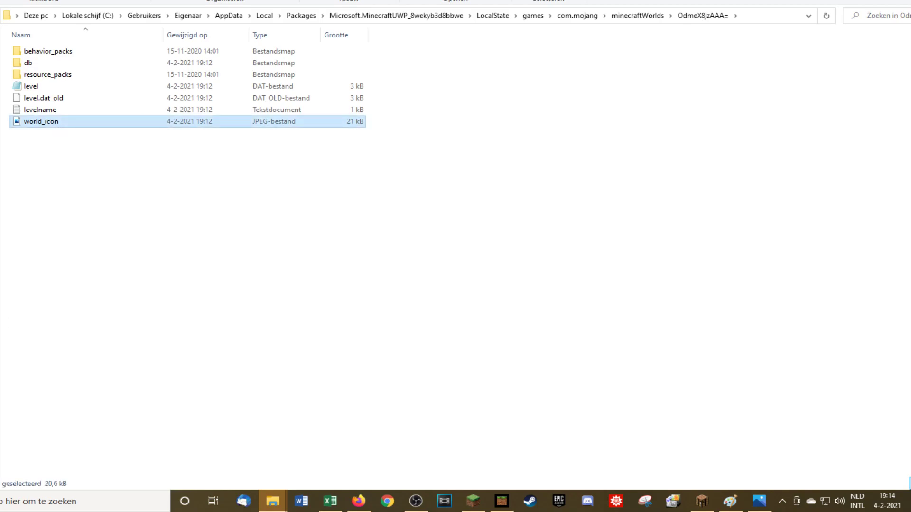
key("Return")
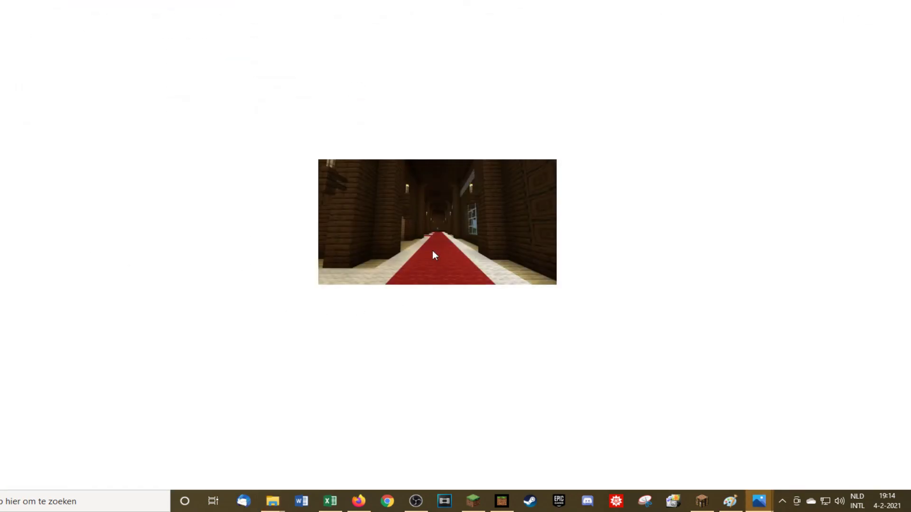
left_click(133, 479)
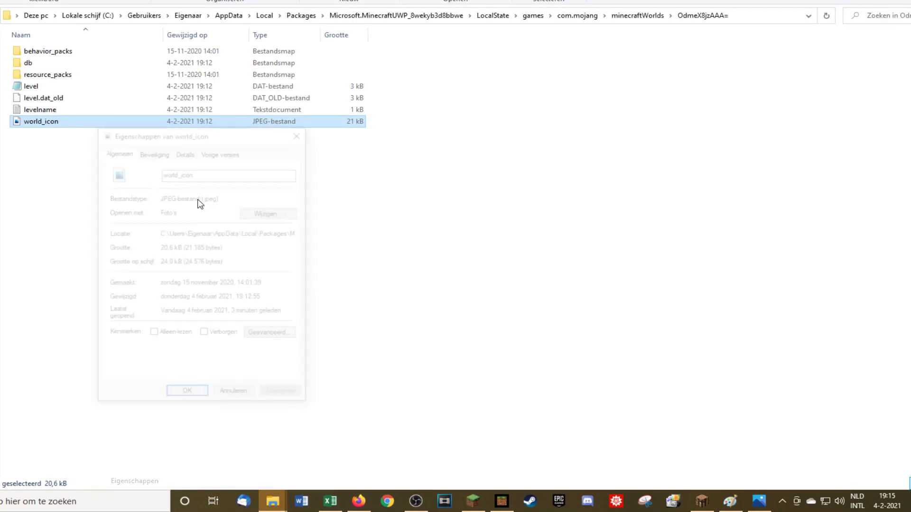
left_click(186, 150)
scroll(163, 221, "down", 3)
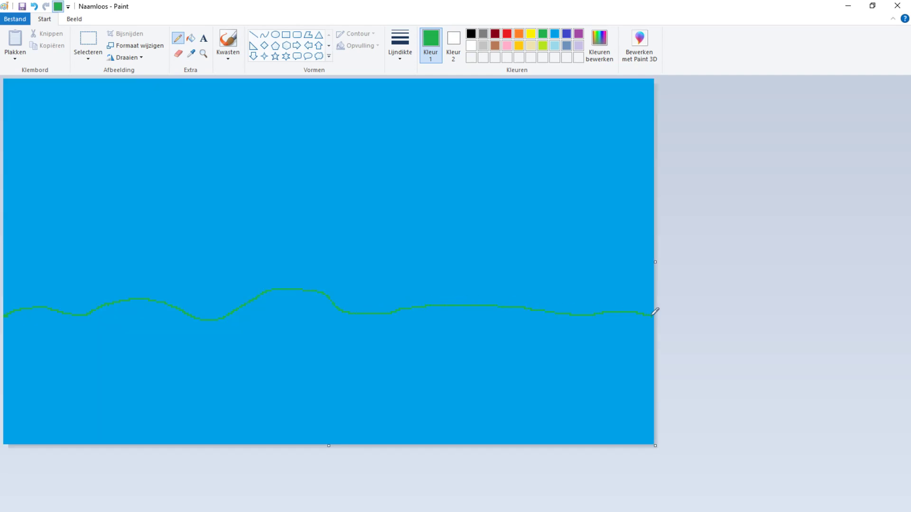
Step: Fill the ground below the hill line green, then outline a grey mountain range behind it and fill it grey
left_click(191, 38)
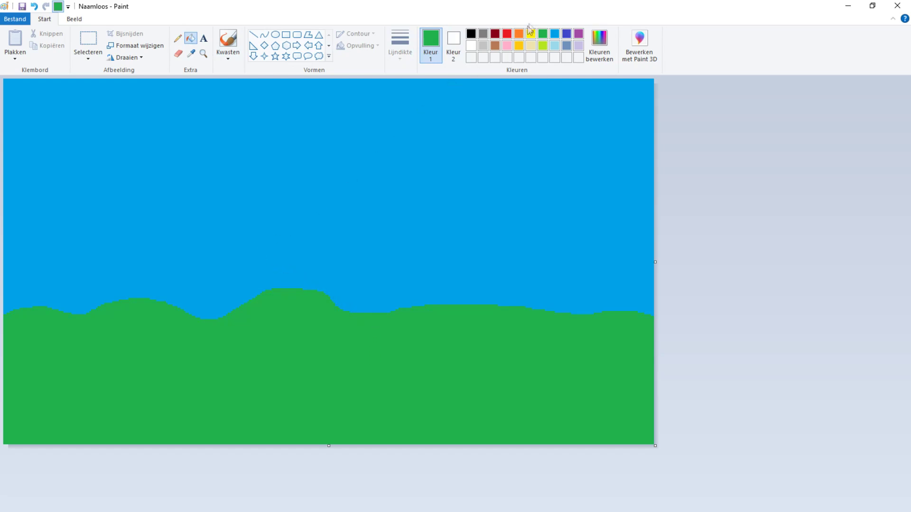
left_click(178, 38)
left_click_drag(5, 263, 42, 230)
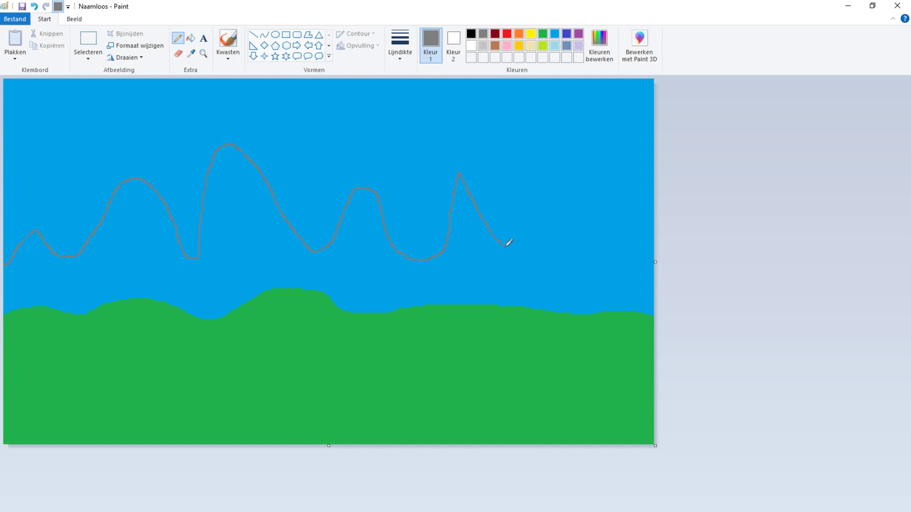
left_click_drag(595, 211, 662, 264)
left_click(190, 38)
left_click(223, 237)
Step: Draw three cloud outlines in the sky with a thick white pencil line and fill them white
left_click(178, 38)
left_click(470, 45)
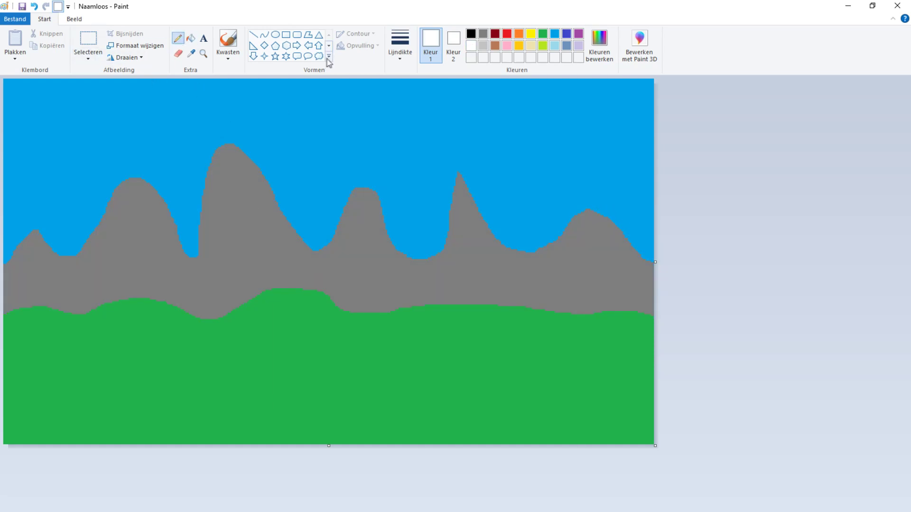
left_click(399, 47)
left_click(422, 144)
left_click(223, 56)
left_click_drag(59, 104, 41, 110)
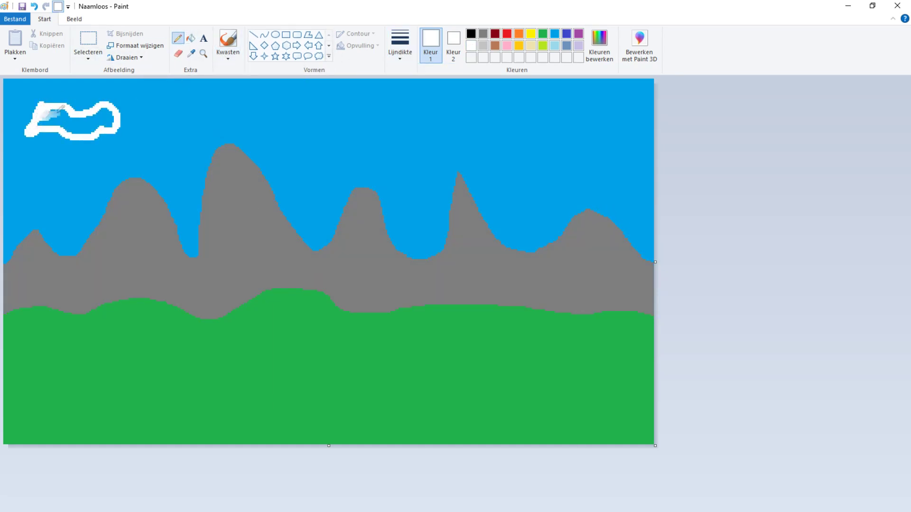
left_click_drag(228, 100, 222, 107)
left_click_drag(443, 115, 581, 159)
left_click(191, 38)
left_click(76, 122)
left_click(280, 121)
left_click(448, 144)
Step: Draw lime-green grass tufts across the green ground with the pencil
left_click(176, 40)
left_click(542, 45)
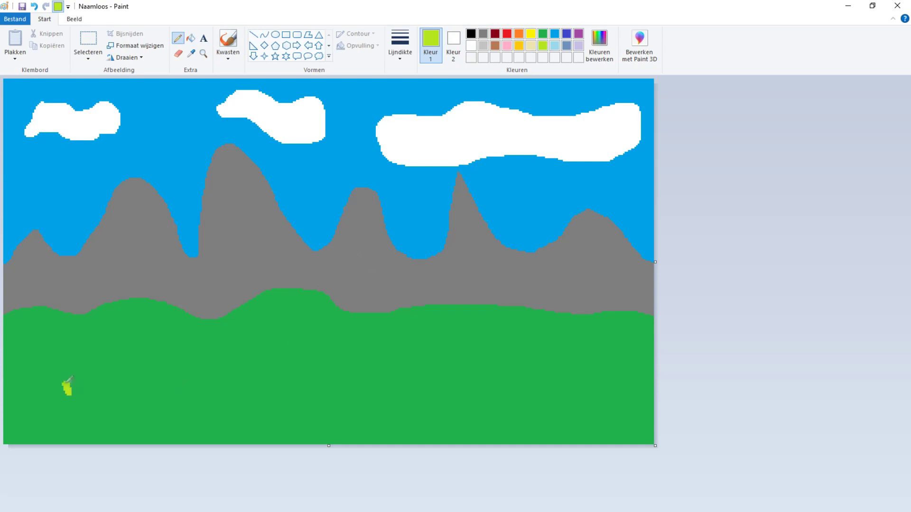
left_click_drag(76, 411, 98, 397)
left_click_drag(166, 324, 233, 362)
left_click_drag(310, 344, 350, 380)
left_click_drag(282, 311, 294, 313)
Step: Draw a row of trees along the hill line with brown trunks and thick green crowns
left_click(495, 45)
left_click_drag(623, 330, 622, 290)
left_click_drag(588, 327, 586, 283)
left_click_drag(570, 331, 564, 293)
left_click(543, 34)
left_click(400, 45)
left_click(423, 143)
left_click_drag(19, 302, 29, 294)
left_click_drag(49, 288, 61, 297)
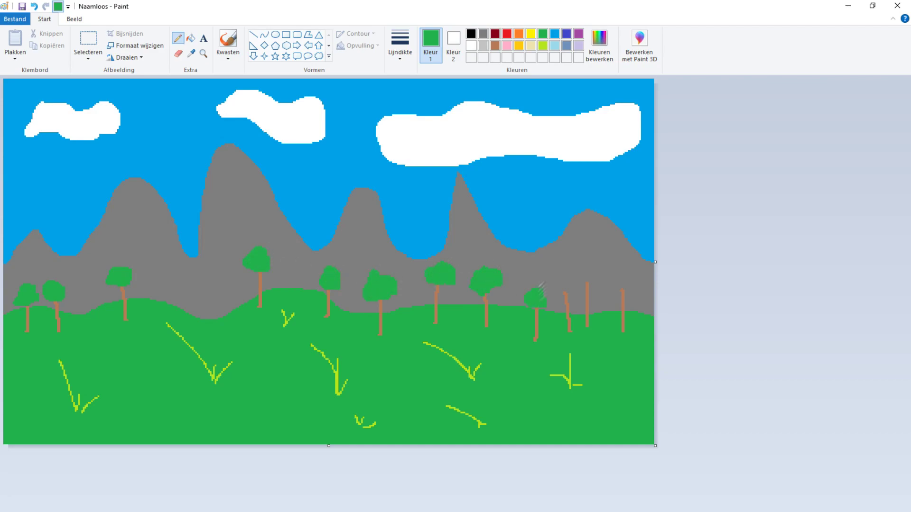
Step: Draw thinner white snow lines across the mountain peaks and fill the areas above them white
left_click(400, 45)
left_click(423, 135)
left_click(471, 45)
left_click_drag(113, 196, 163, 197)
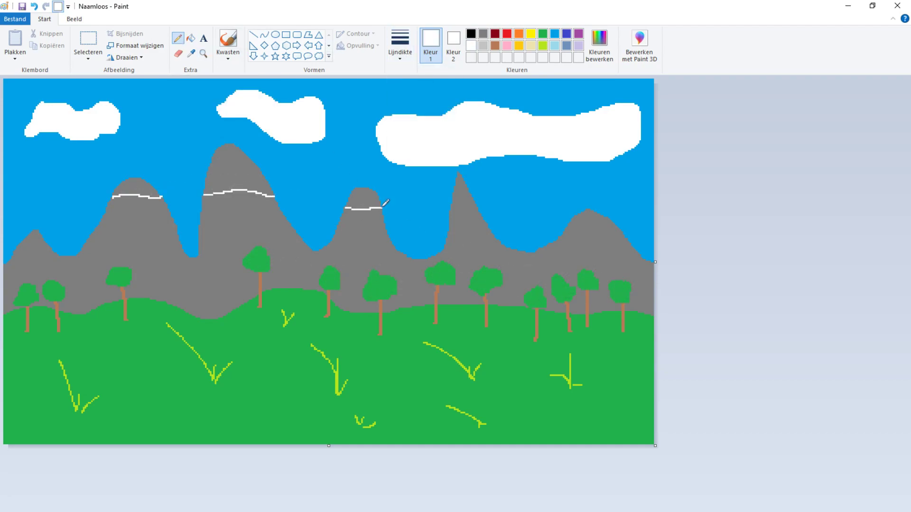
left_click_drag(587, 212, 574, 219)
left_click(191, 37)
left_click(135, 187)
left_click(237, 175)
left_click(362, 199)
left_click(460, 195)
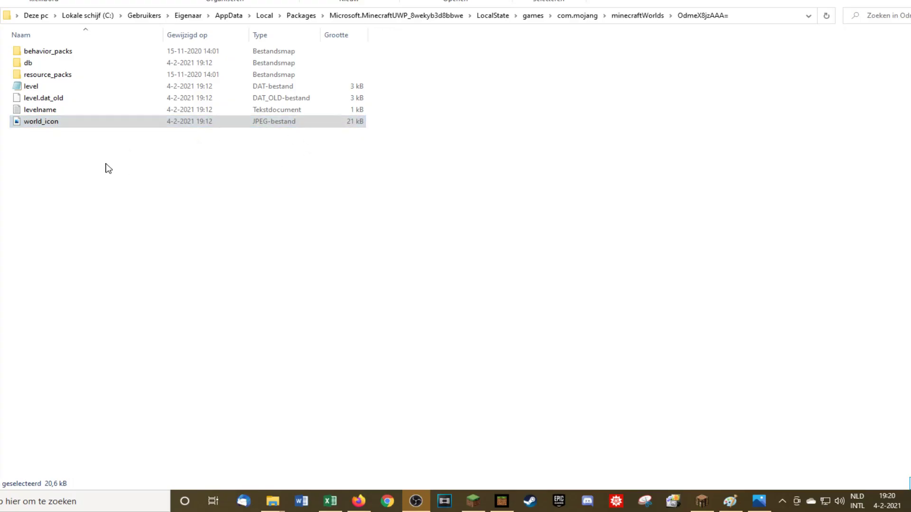
Step: Paste the test PNG into the world folder and delete the old world_icon JPEG
right_click(109, 168)
left_click(128, 241)
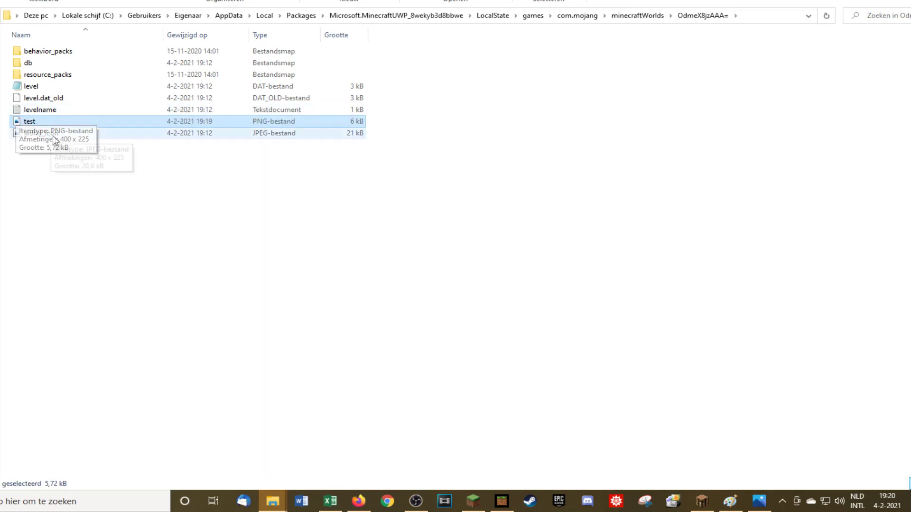
left_click(53, 135)
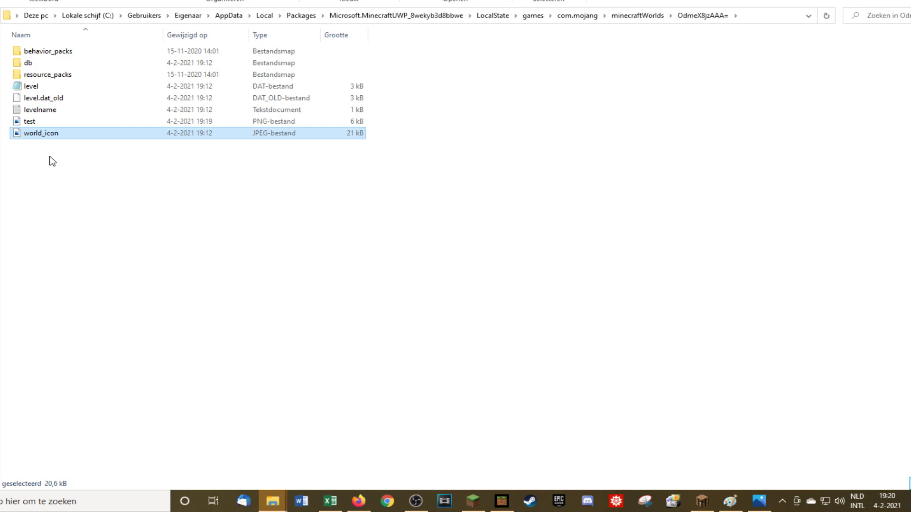
Step: Rename the test PNG to "world icon"
left_click(34, 123)
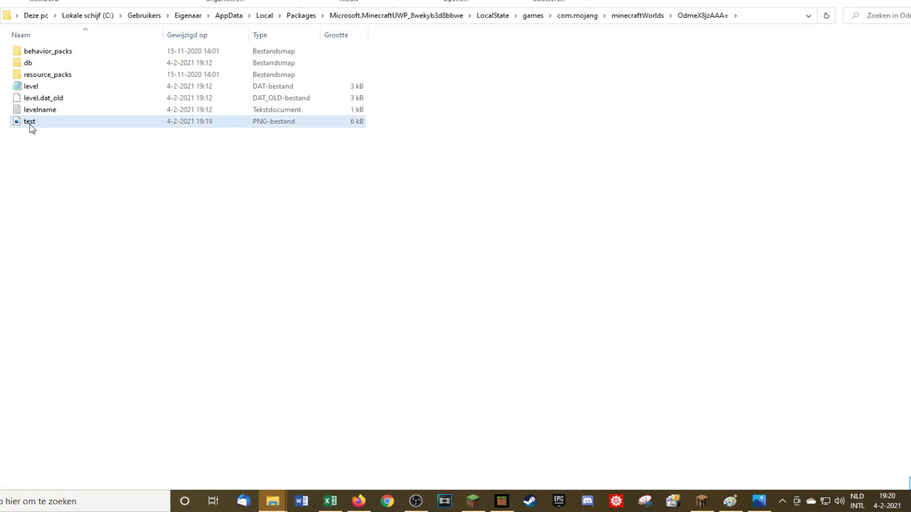
left_click(38, 126)
type("world icon")
left_click(95, 171)
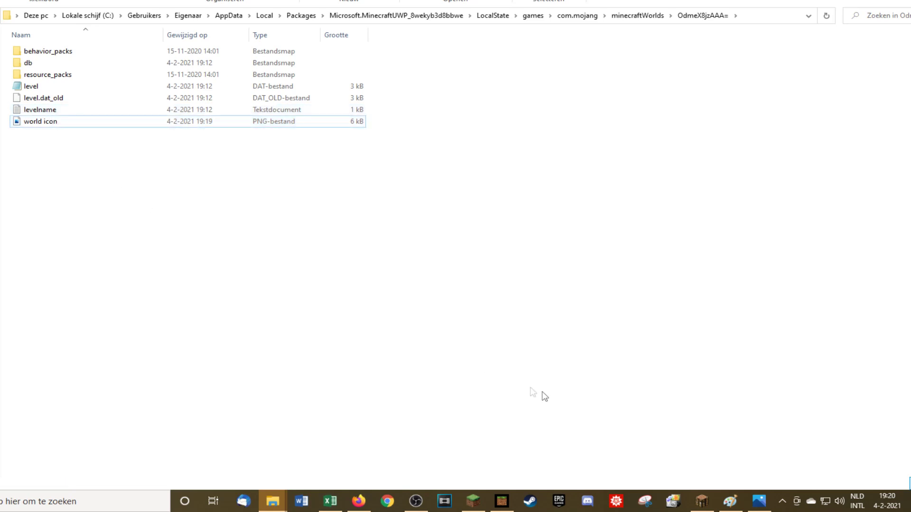
Step: Switch to Minecraft, check the Beta 1.17 world's icon in the Worlds list and return to the main menu
left_click(501, 501)
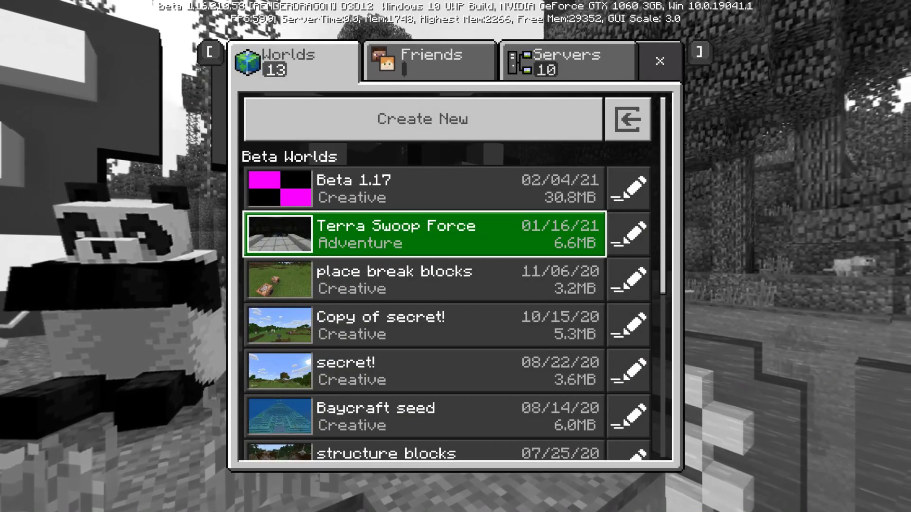
left_click(536, 189)
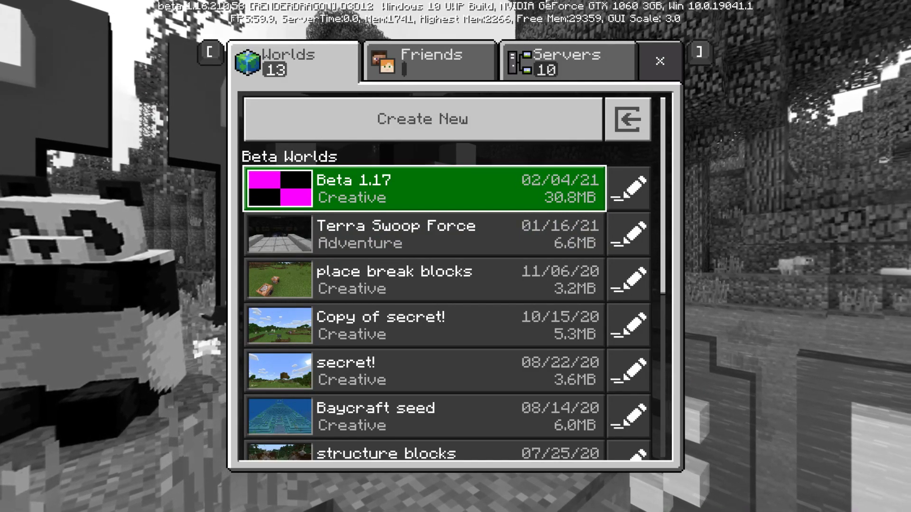
left_click(424, 233)
key("Up")
key("Down")
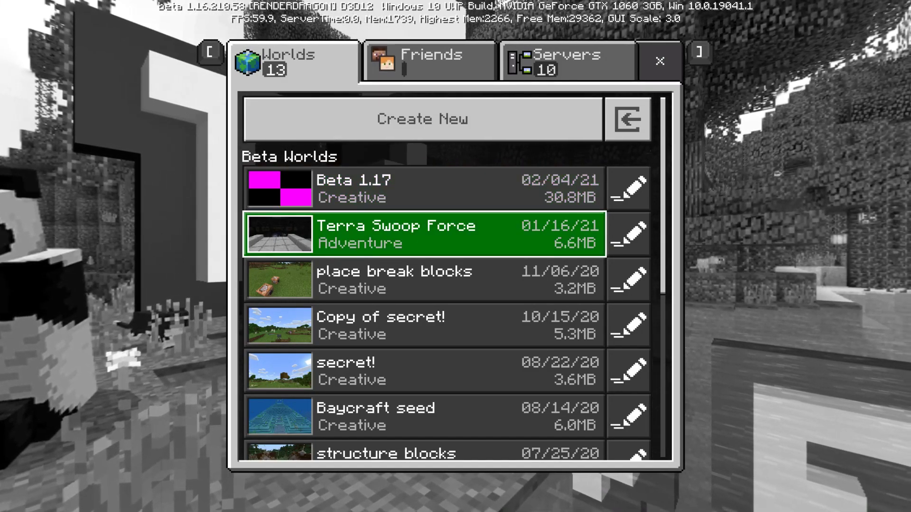
key("Escape")
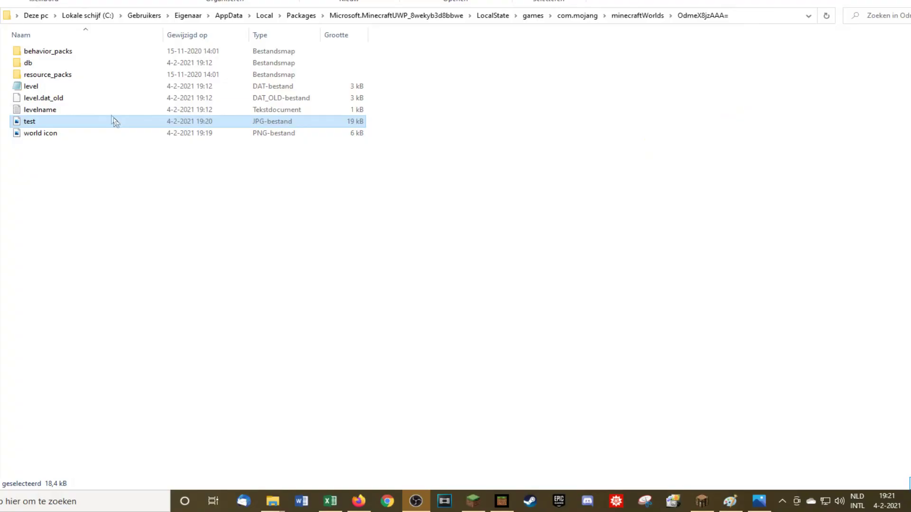
Step: Delete the "world icon" PNG from the world folder and rename the test JPG file to world_icon
right_click(96, 122)
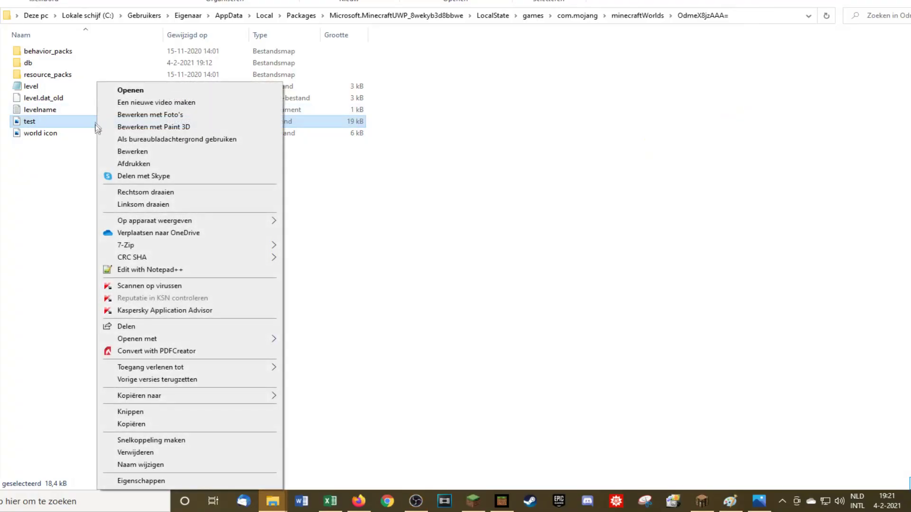
left_click(47, 134)
key("Delete")
left_click(36, 121)
key("F2")
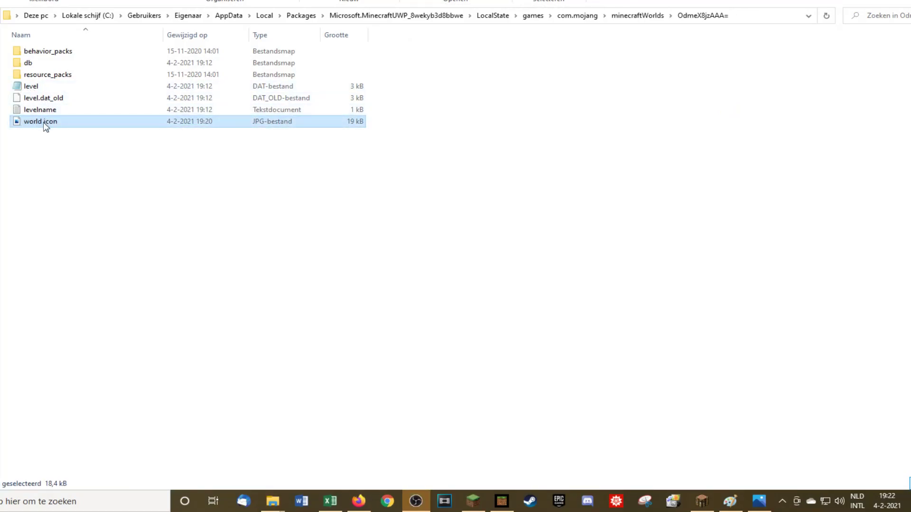
left_click(43, 121)
left_click(44, 122)
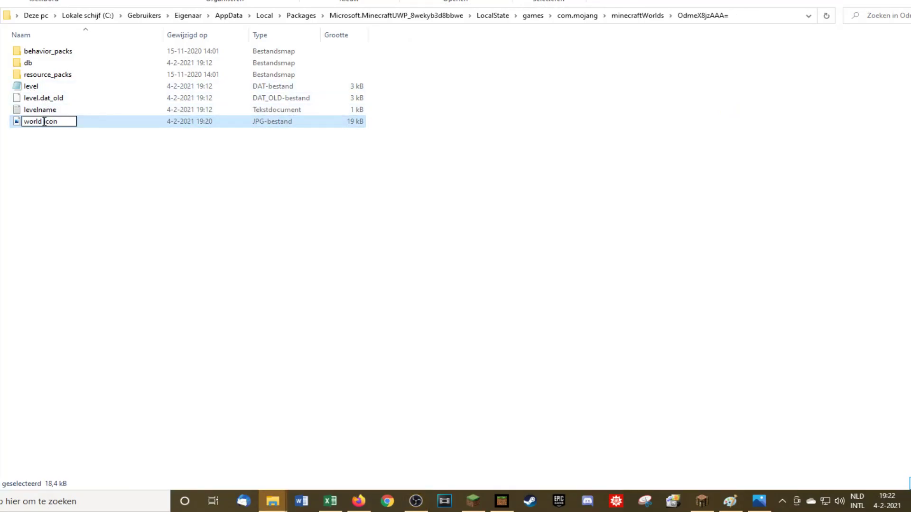
type("_")
left_click(100, 155)
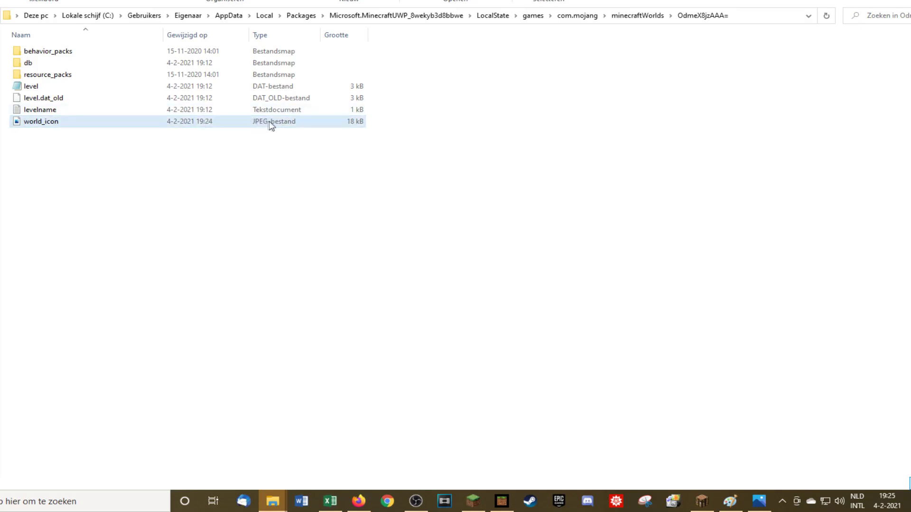
Step: Examine the image dimensions in the file properties of the new world_icon JPEG
right_click(234, 125)
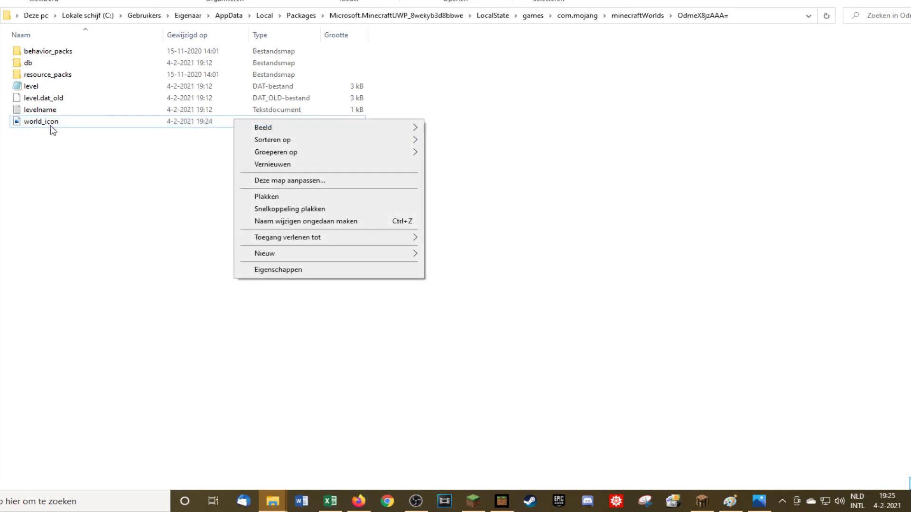
left_click(266, 269)
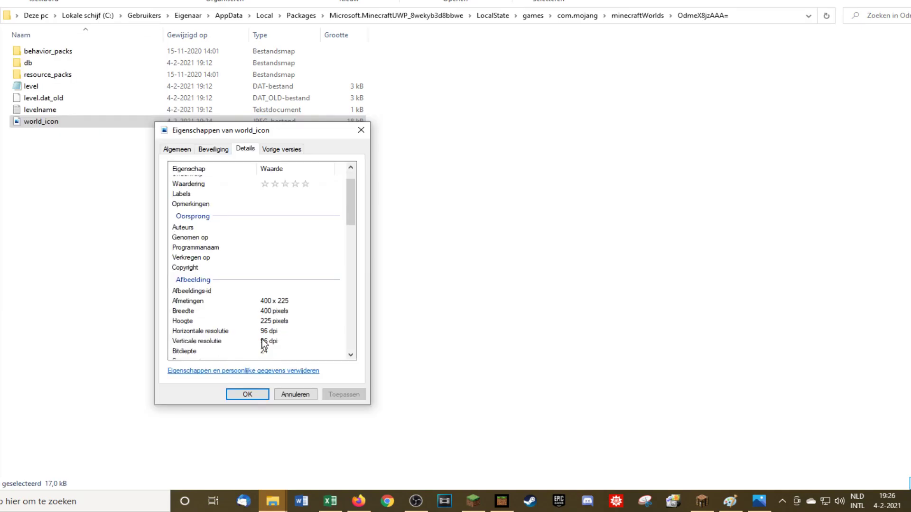
scroll(251, 279, "down", 1)
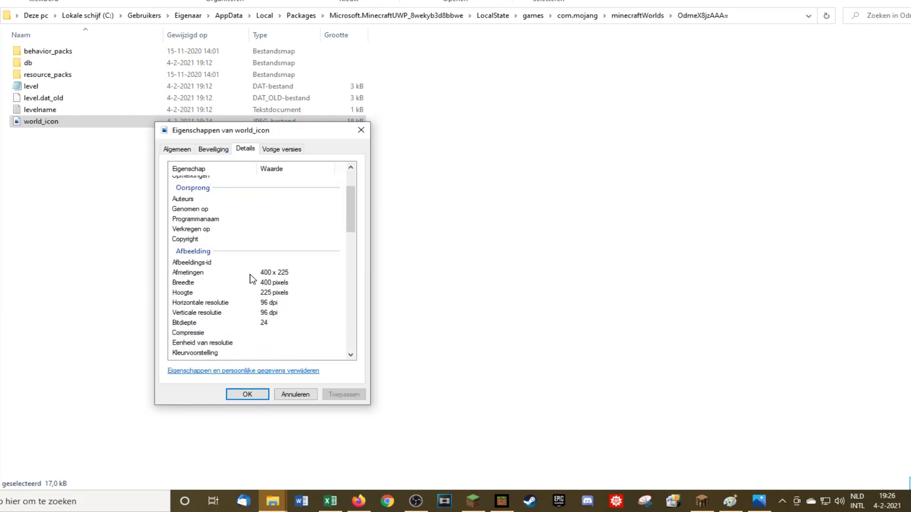
left_click(360, 130)
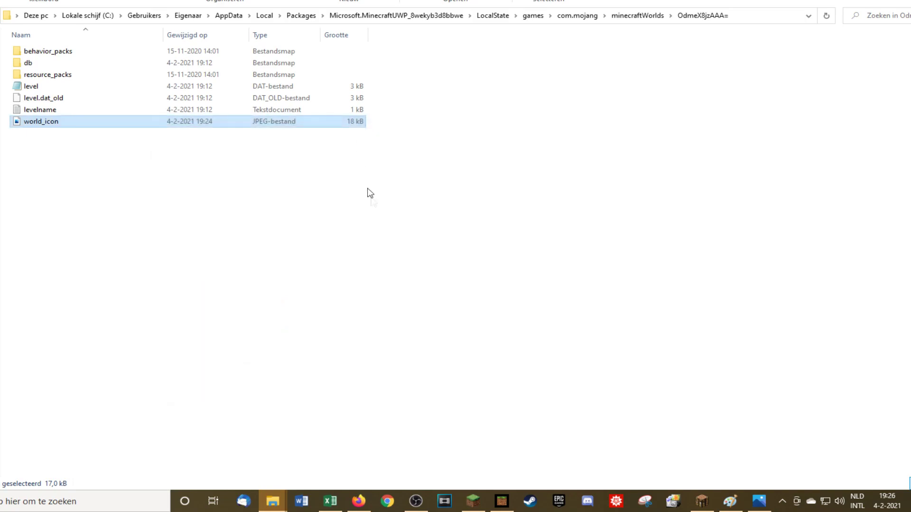
Step: Switch to Minecraft and reload the Worlds list to check the Beta 1.17 world's icon
left_click(509, 508)
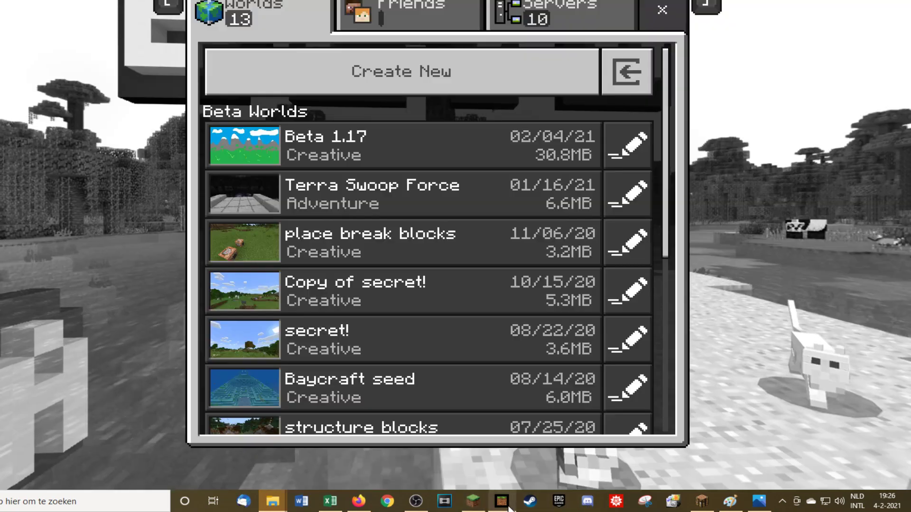
key("Escape")
key("Return")
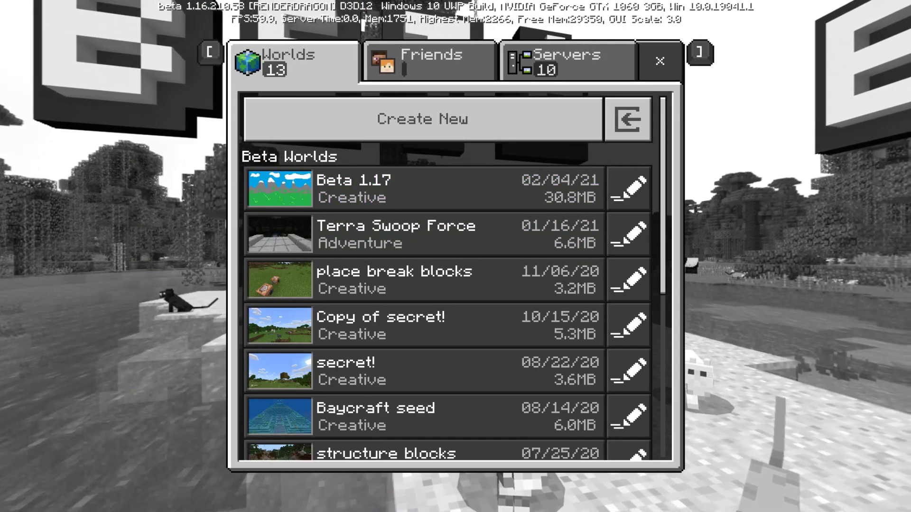
key("Down")
key("Down")
key("Up")
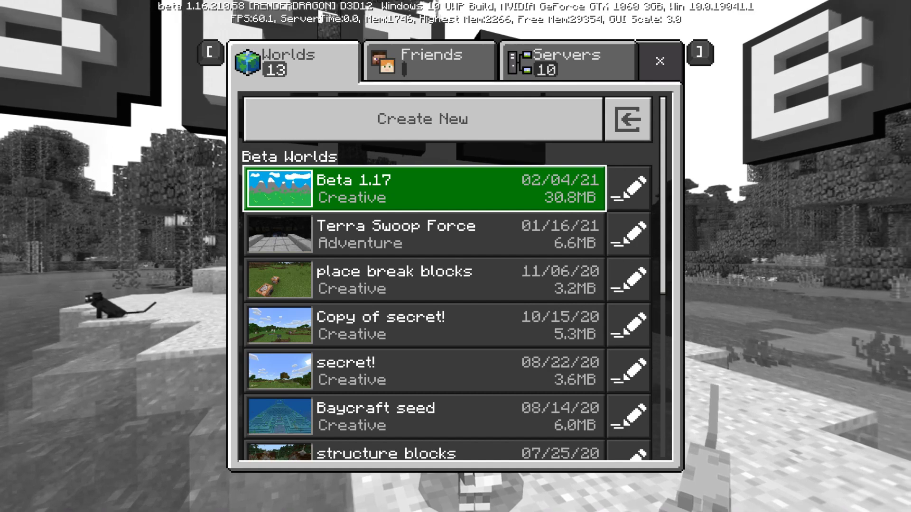
key("Up")
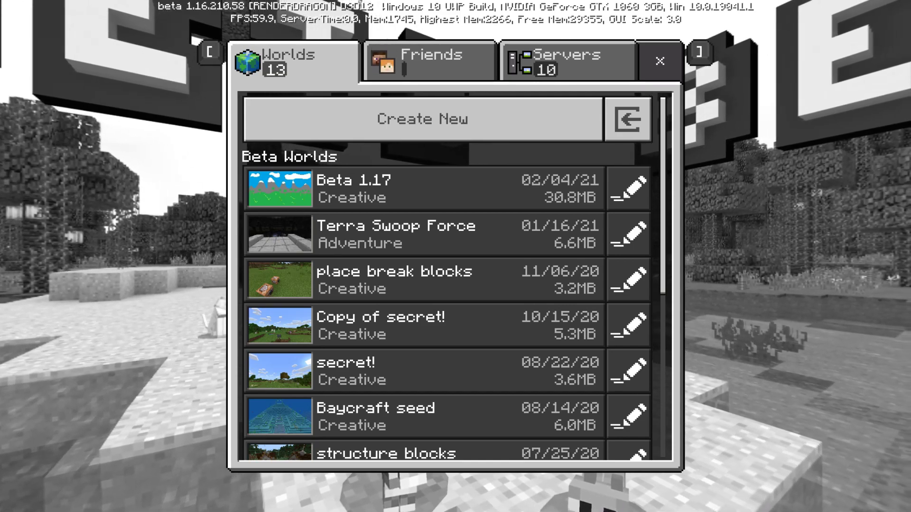
key("Down")
key("Down")
key("Down")
key("Down")
key("Down")
key("Up")
key("Up")
key("Up")
key("Up")
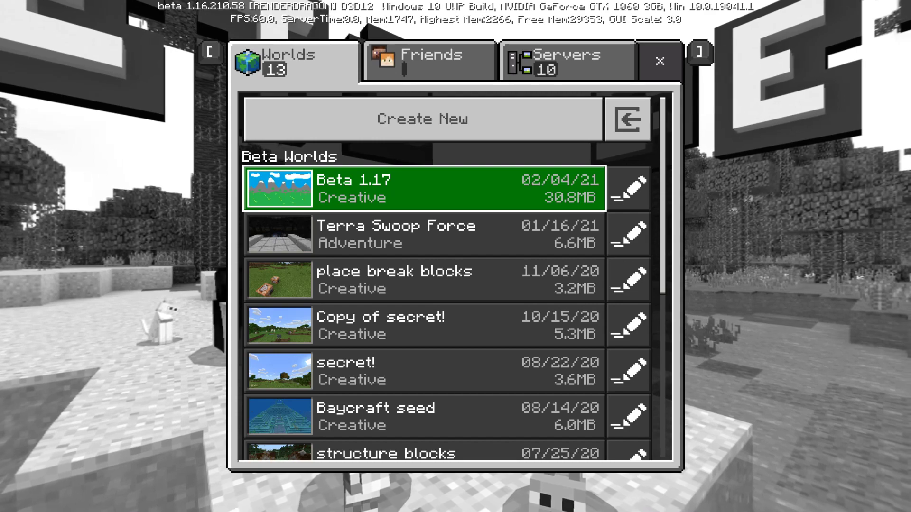
key("Down")
key("Up")
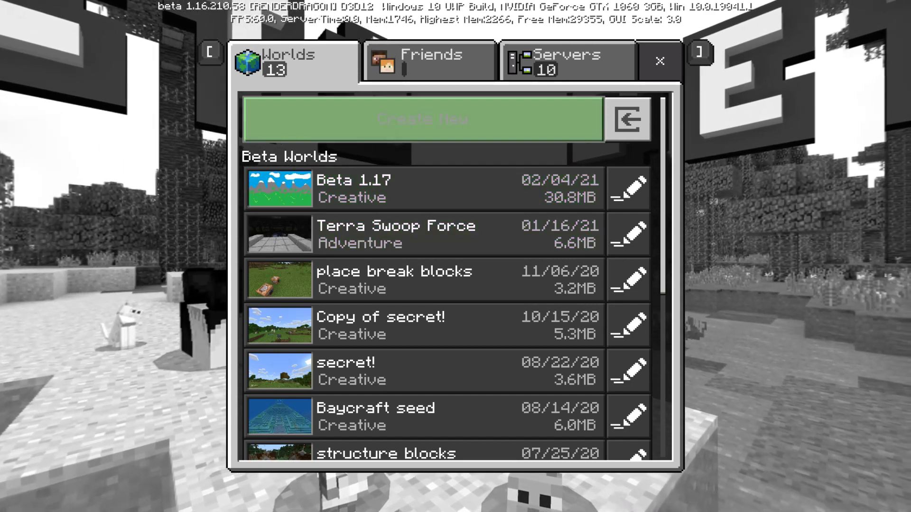
Step: Open the Beta 1.17 world and walk through its red-carpeted hallways
key("Down")
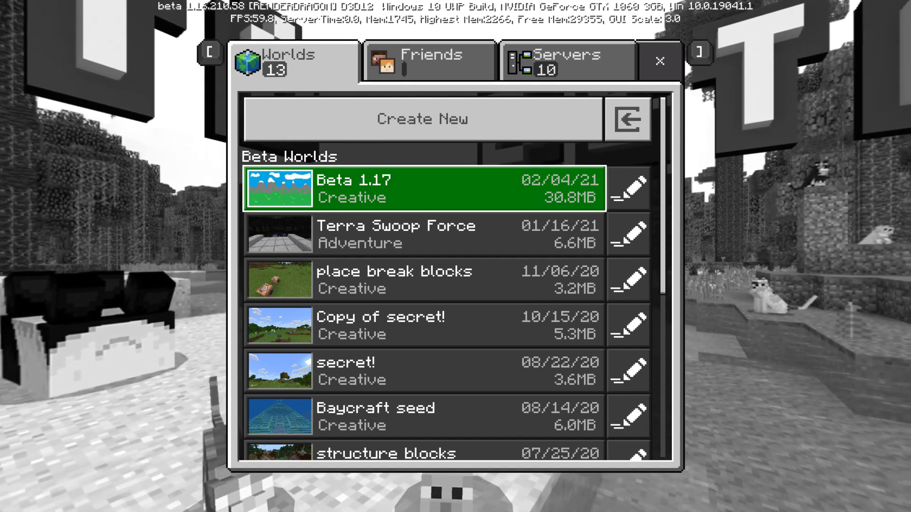
key("Return")
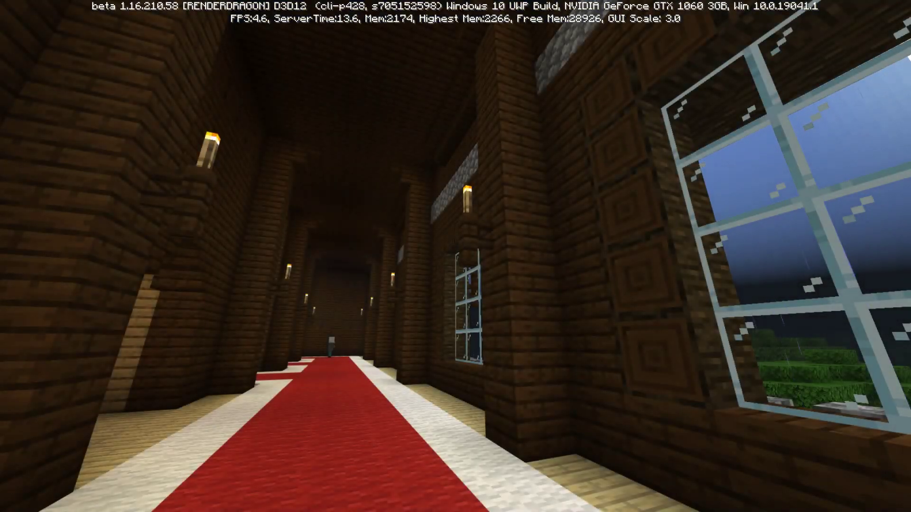
key("w")
key("w")
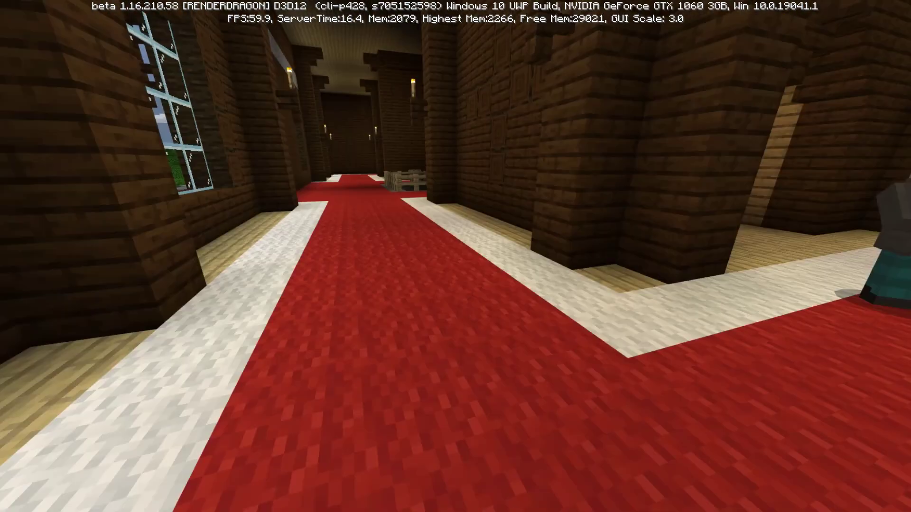
key("w")
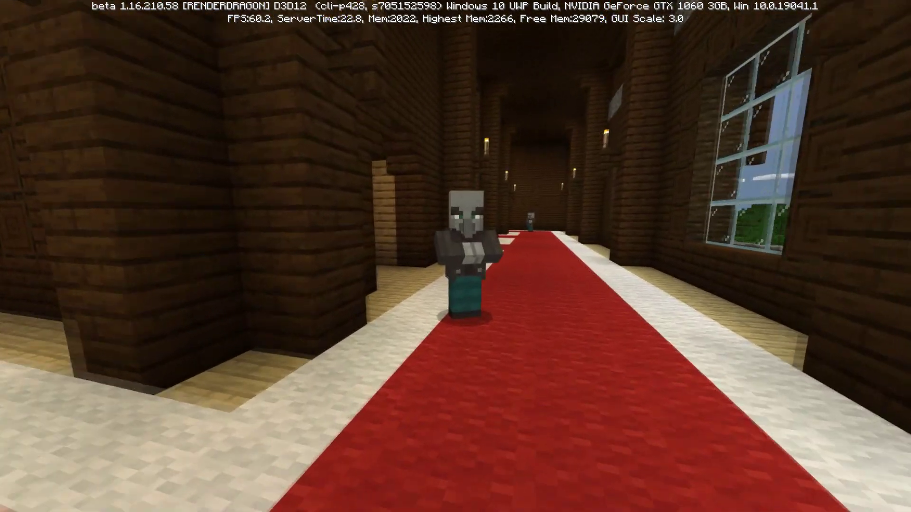
key("s")
key("w")
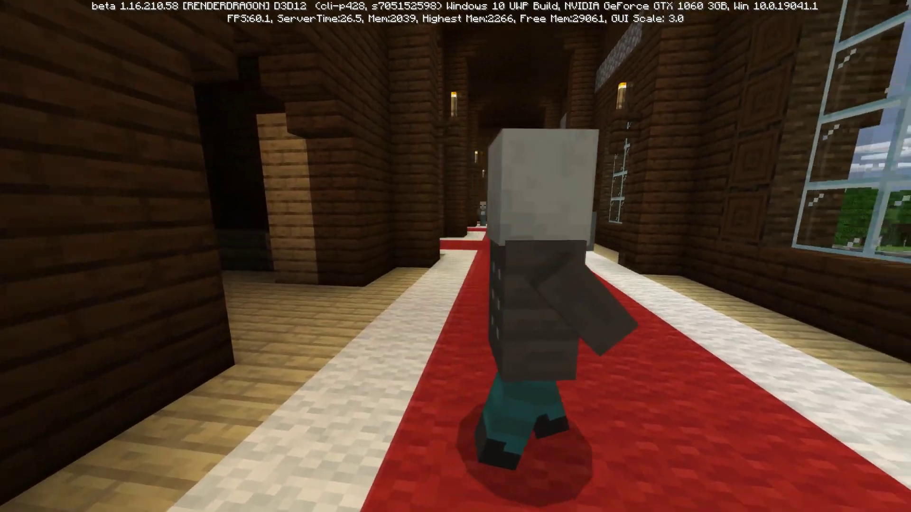
key("w")
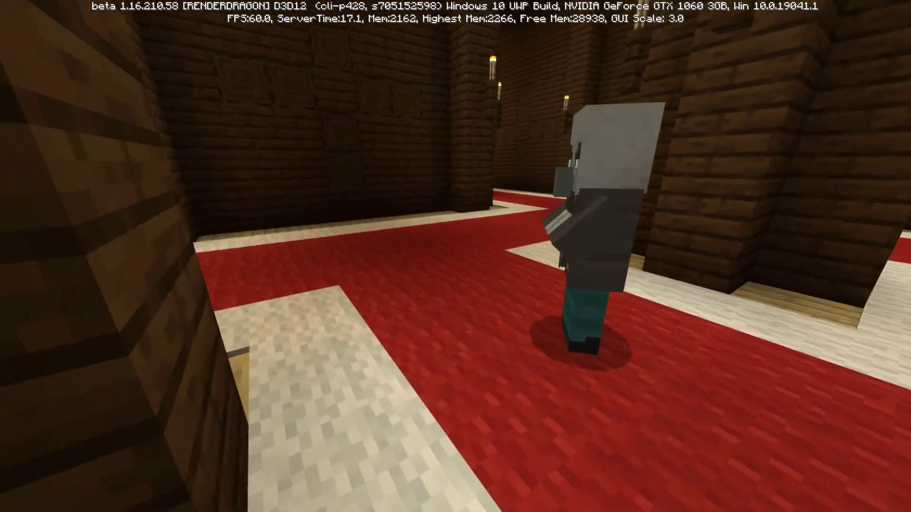
Step: Exit the Beta 1.17 world and check its icon against the other entries in the Worlds list
key("Escape")
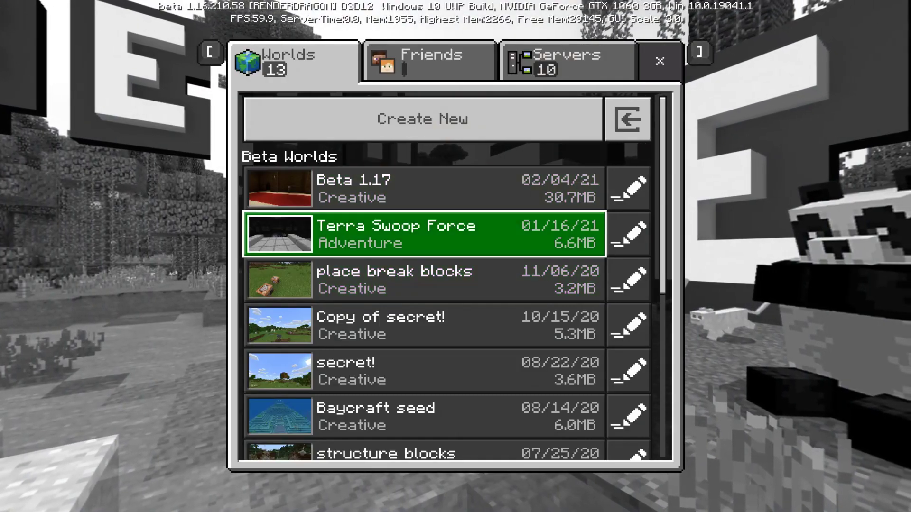
key("Down")
key("Up")
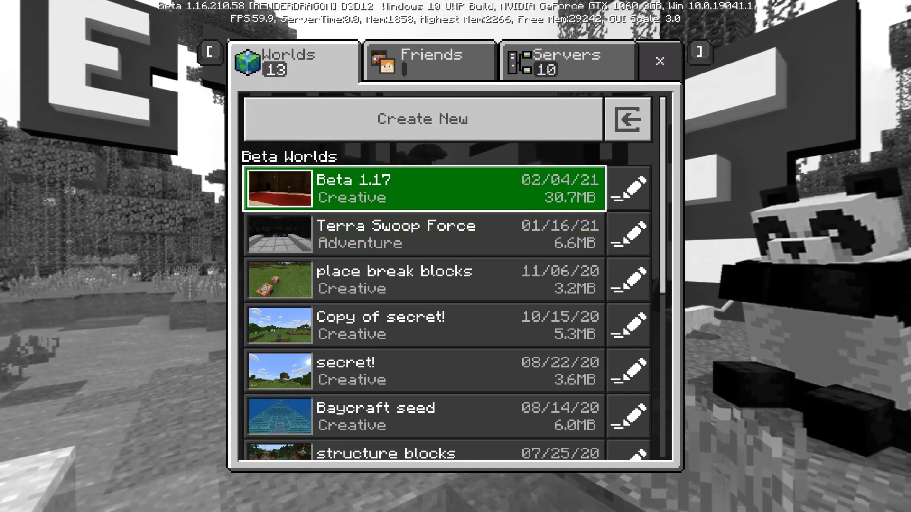
key("Down")
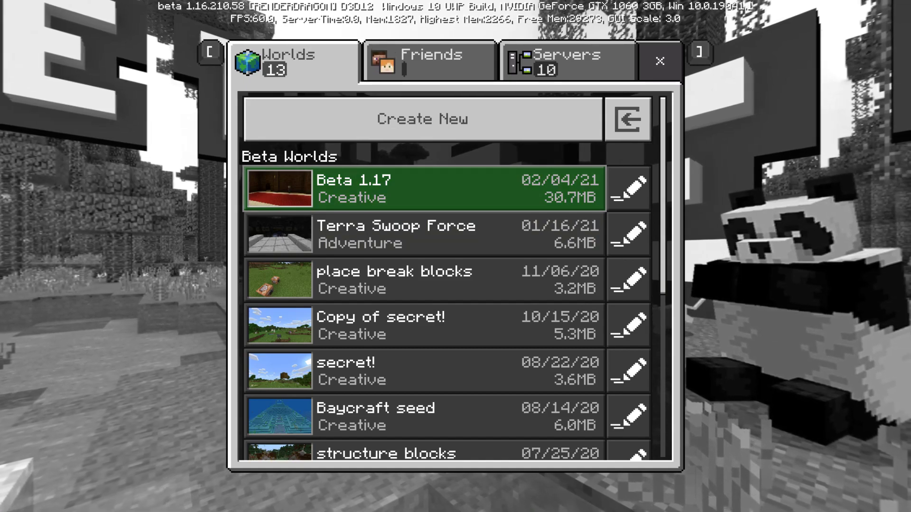
key("Up")
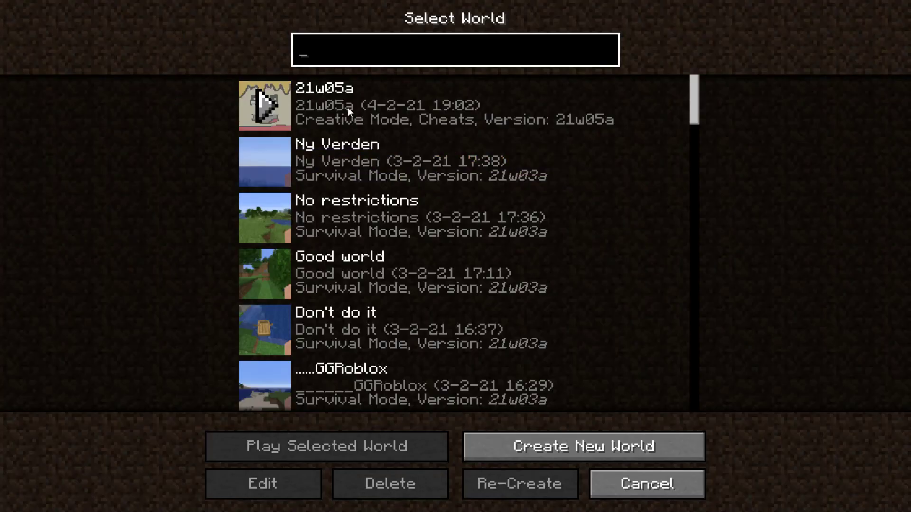
Step: Switch to Minecraft Java Edition and load the 21w05a world
left_click(349, 107)
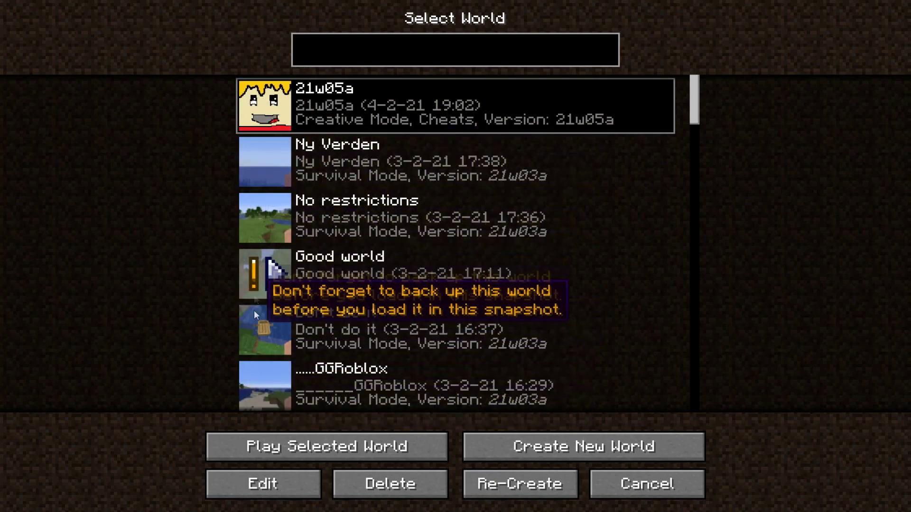
left_click(264, 274)
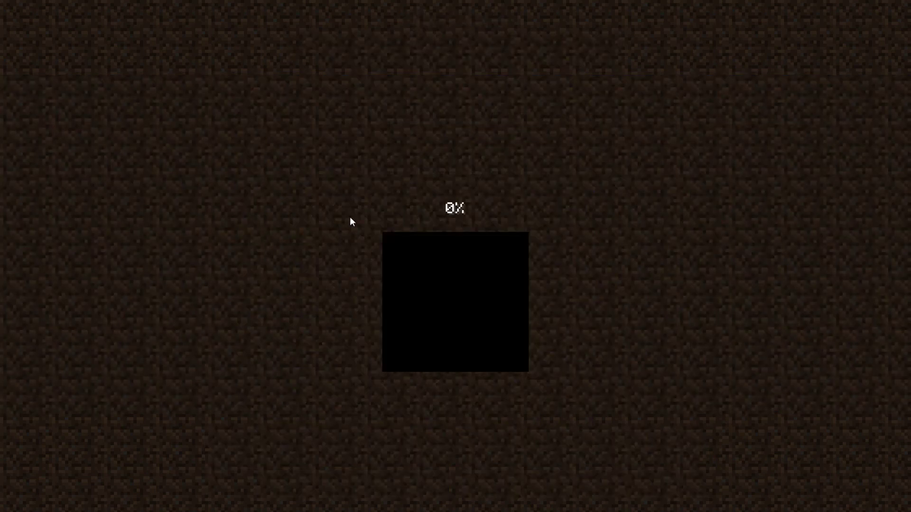